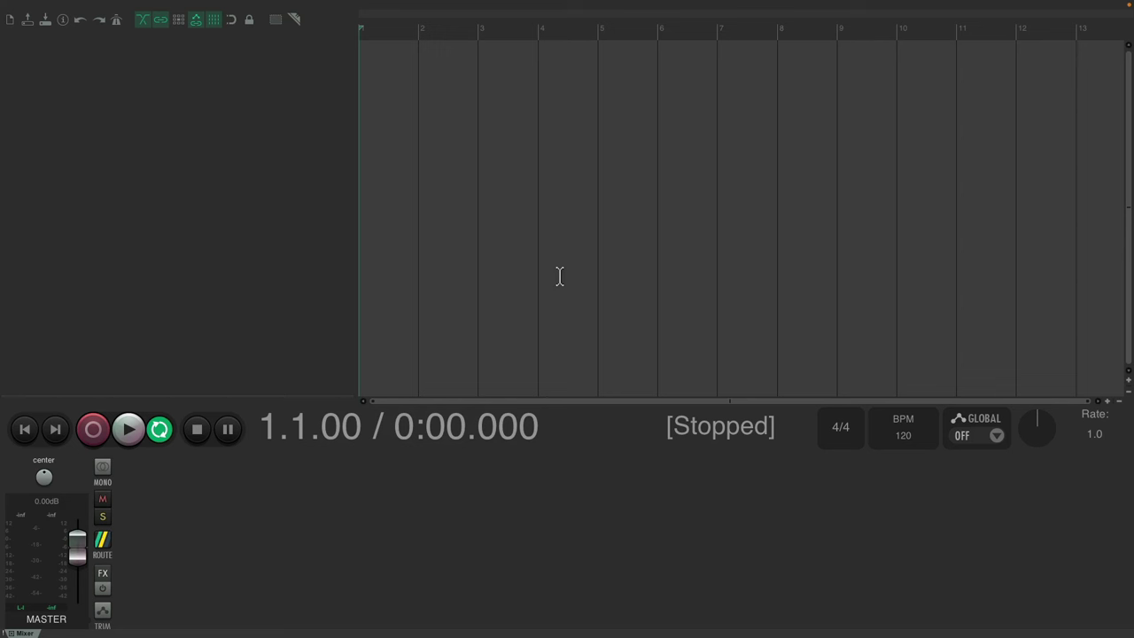
Step: Add a track to the empty project and name it 'Guitar'
double_click(270, 206)
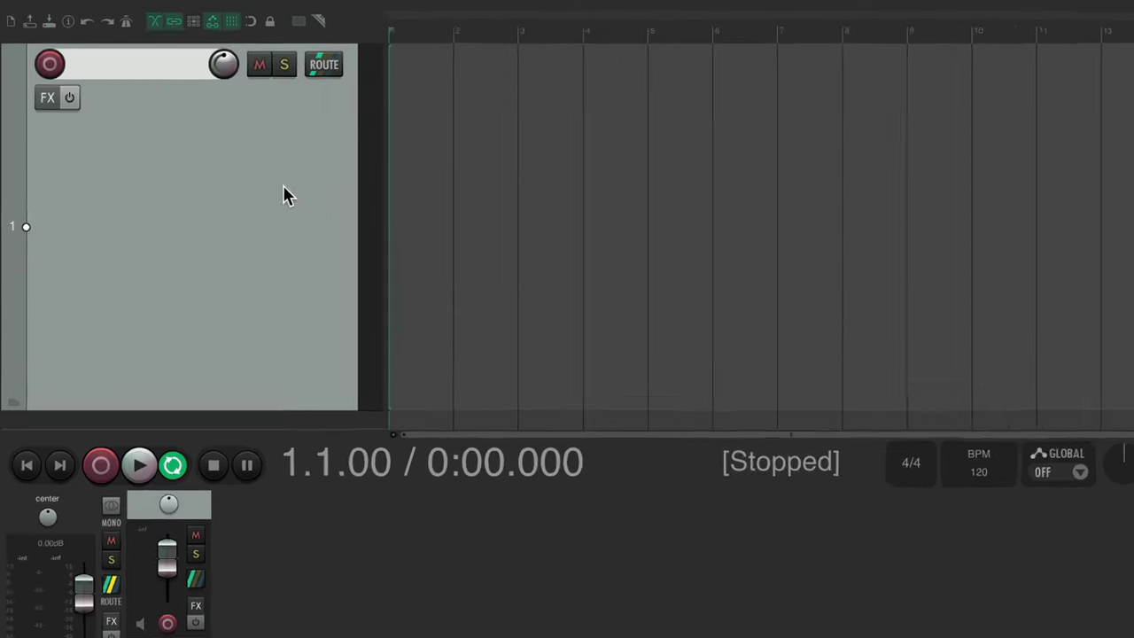
left_click(158, 62)
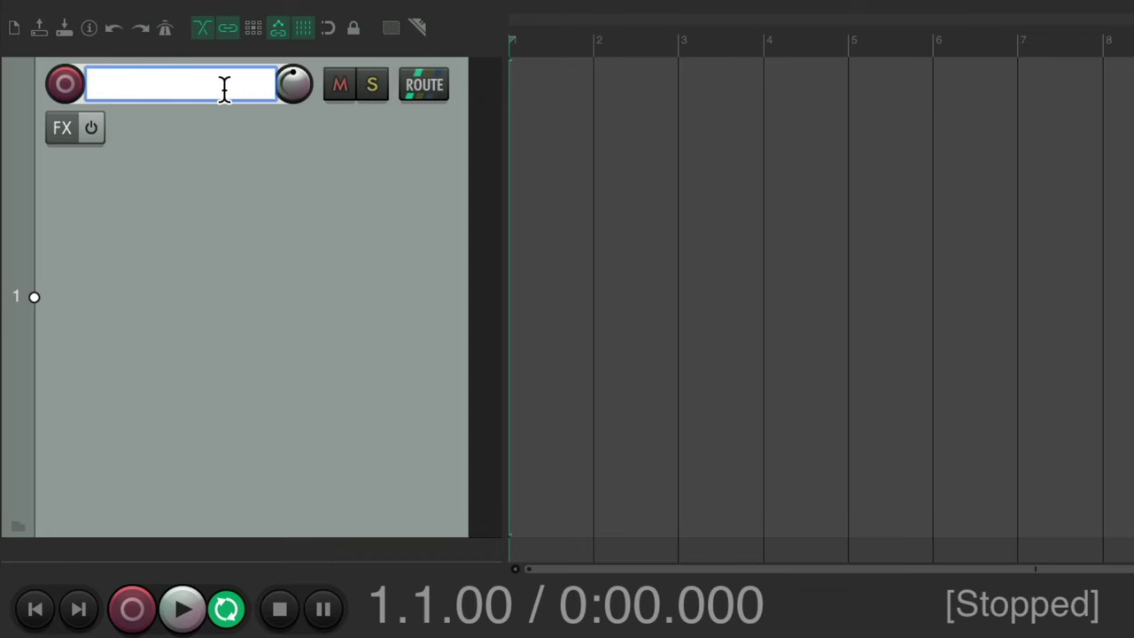
type("Guitar")
key("Return")
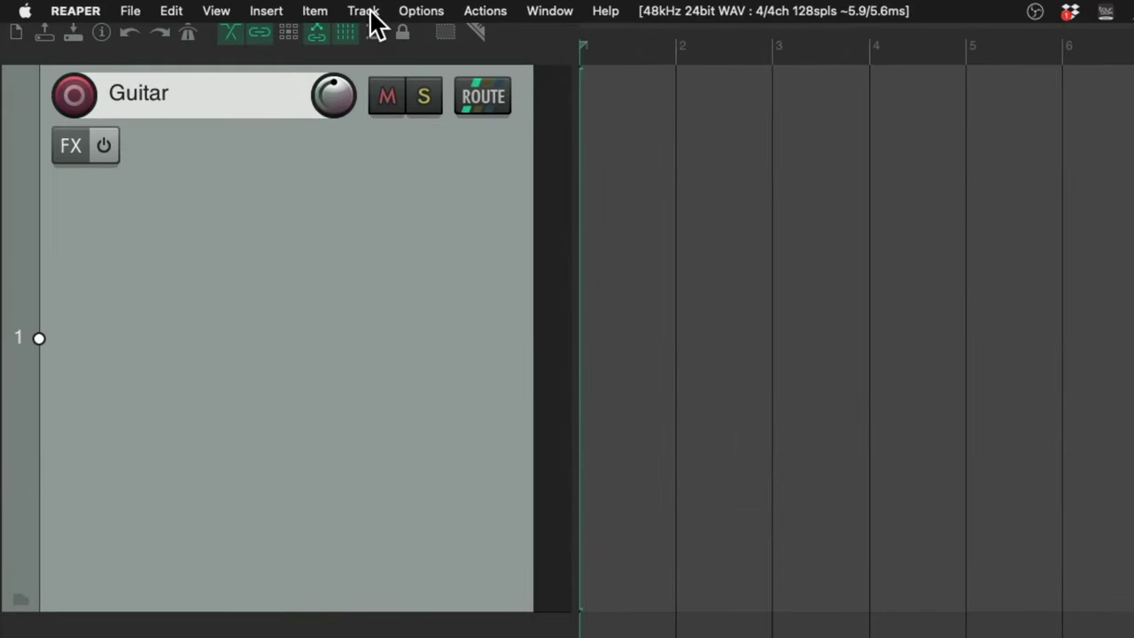
Step: Apply a custom blue-grey swatch to the Guitar track via Track color
left_click(227, 5)
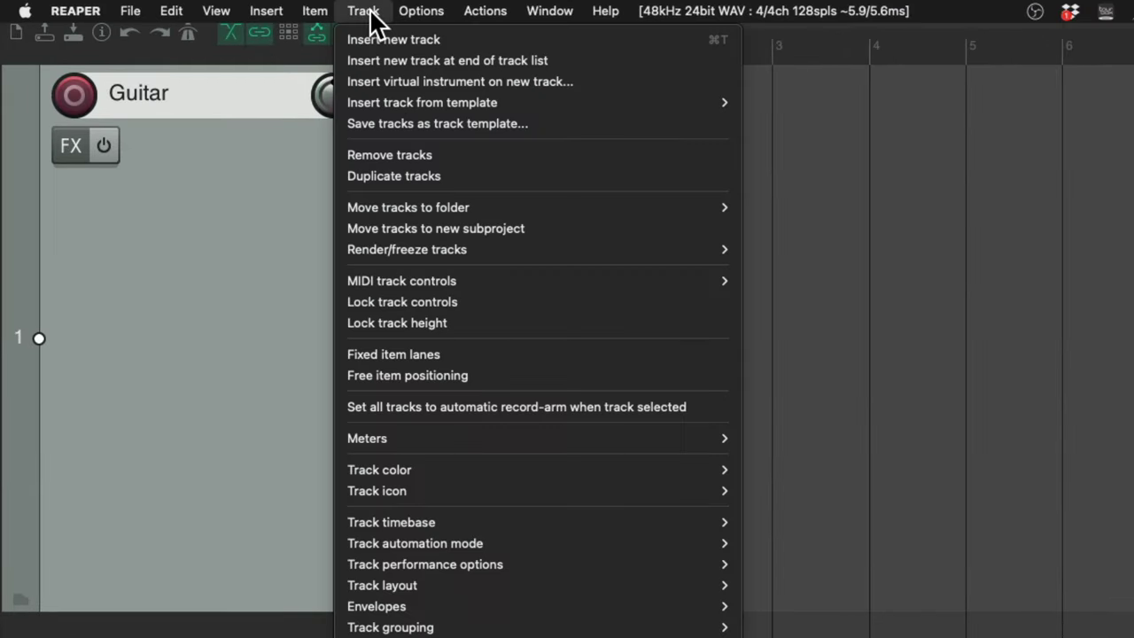
mouse_move(455, 467)
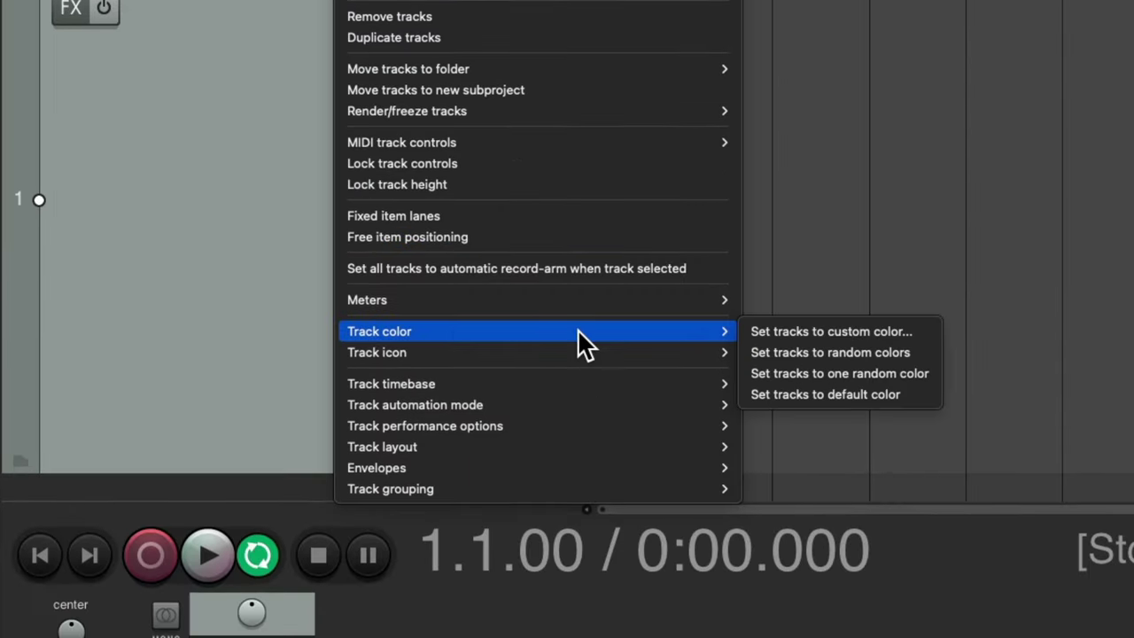
left_click(761, 334)
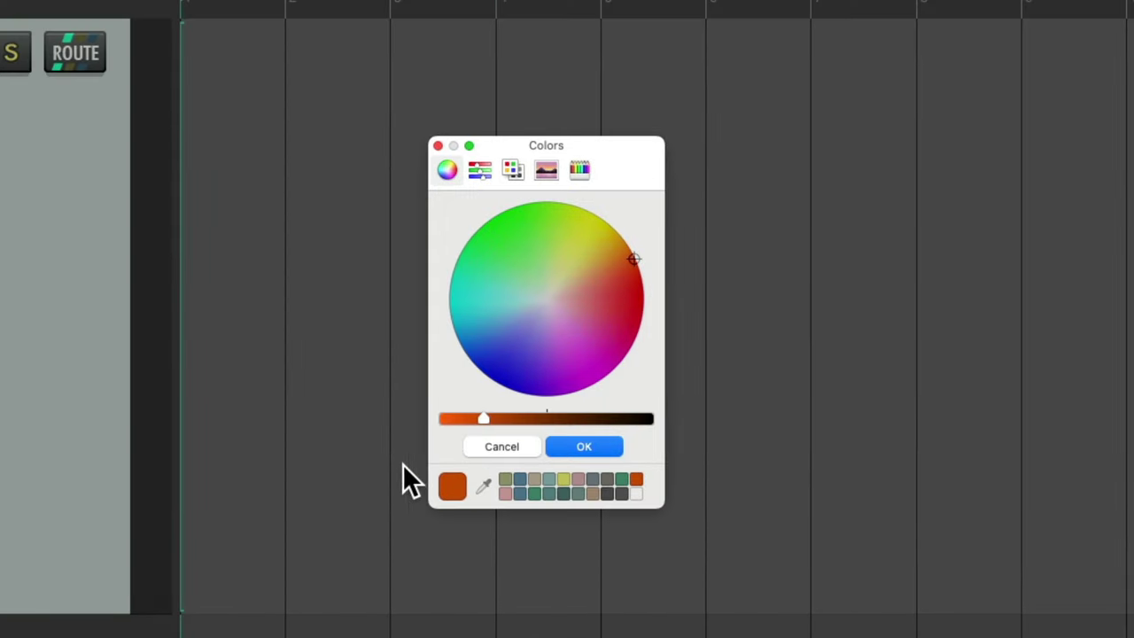
left_click(520, 479)
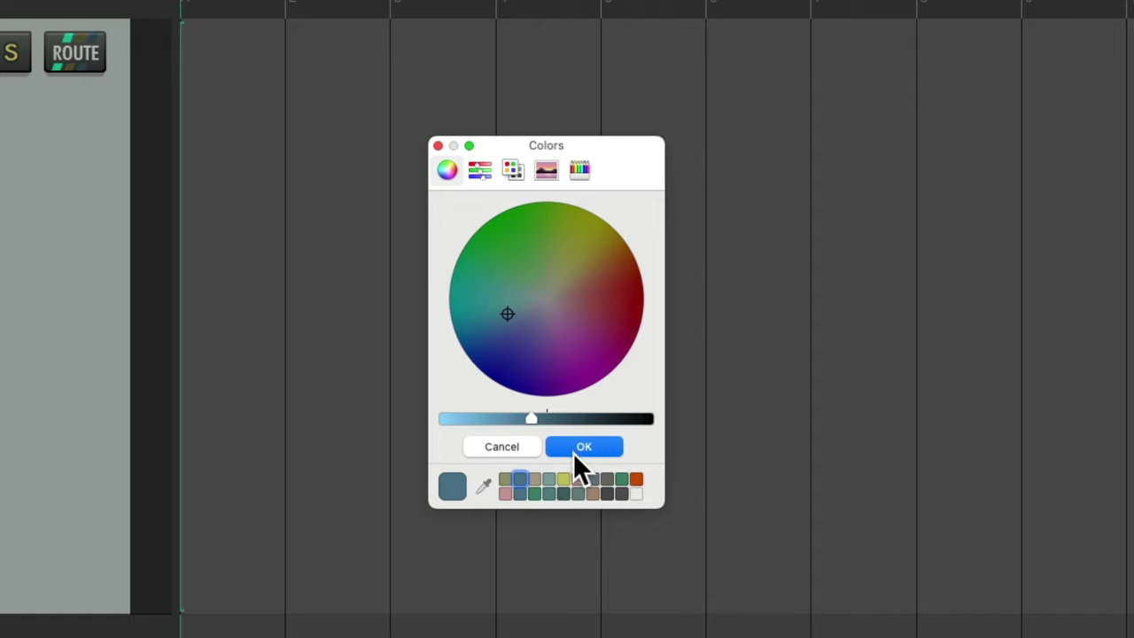
left_click(586, 447)
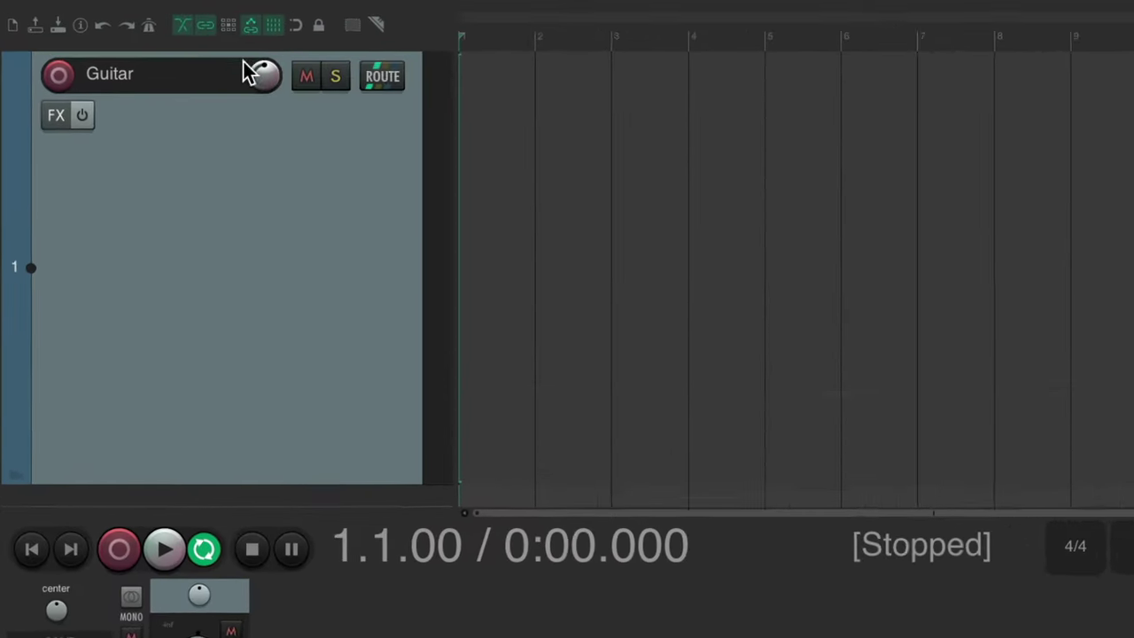
Step: Record-arm the Guitar track and keep Input: Mono > Input 1 as its source
left_click(65, 85)
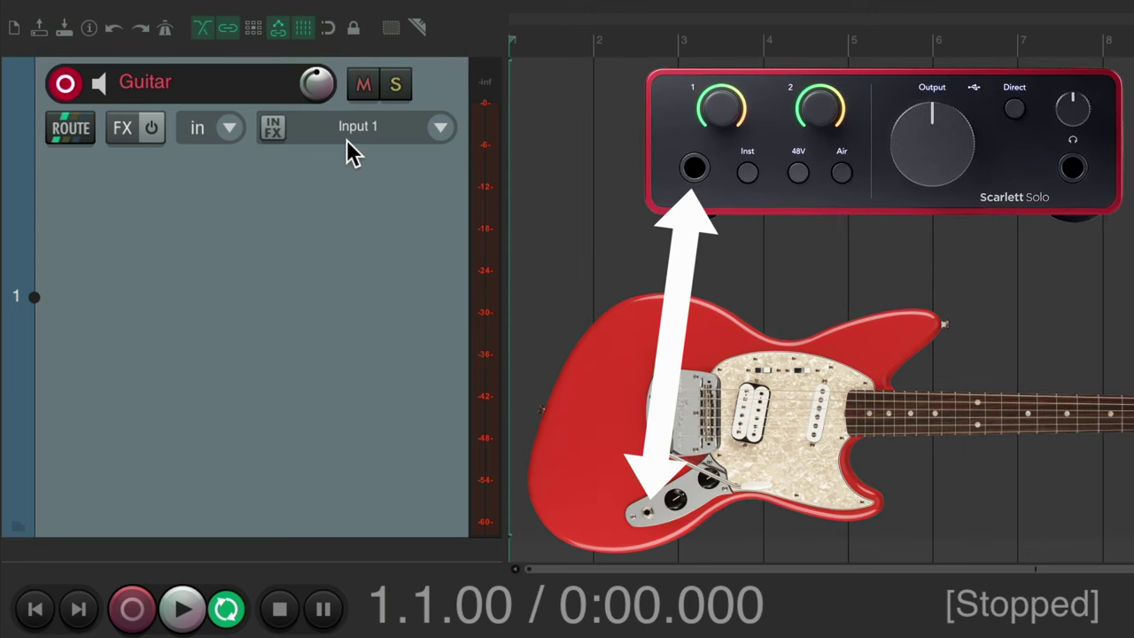
left_click(439, 128)
mouse_move(445, 146)
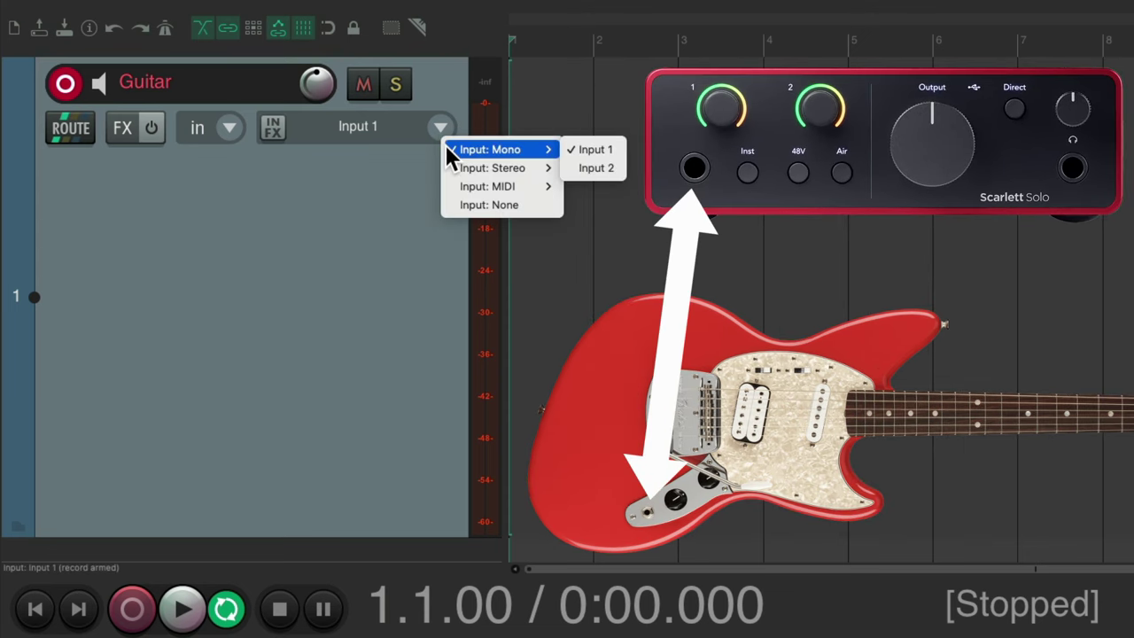
left_click(618, 150)
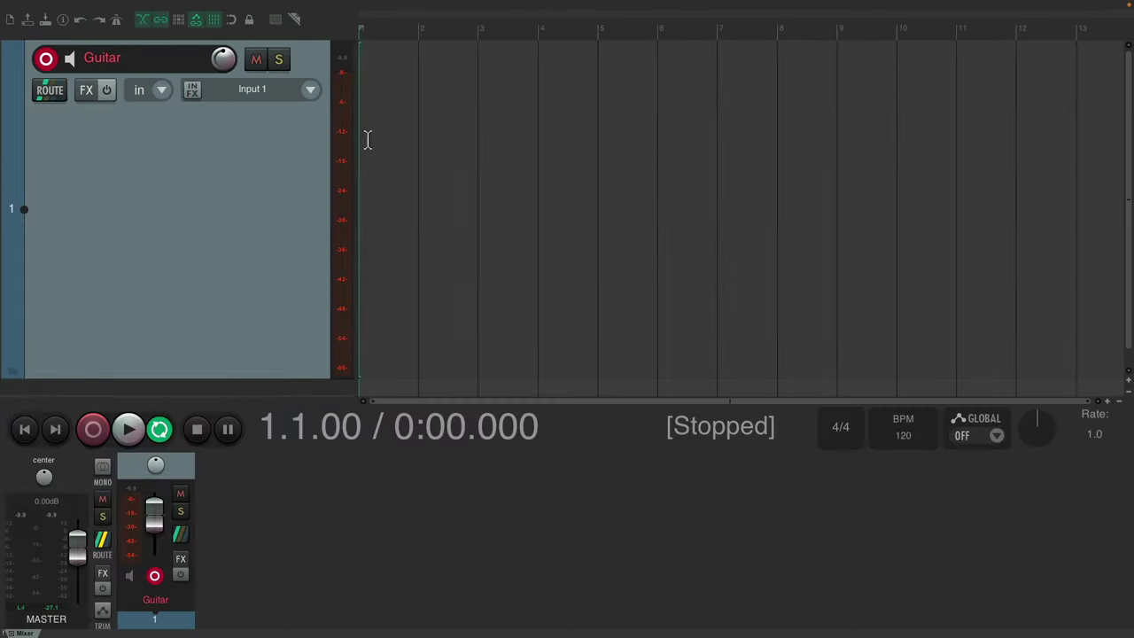
Step: Enter 89 in the transport BPM field so the project runs at 89 BPM
left_click(917, 439)
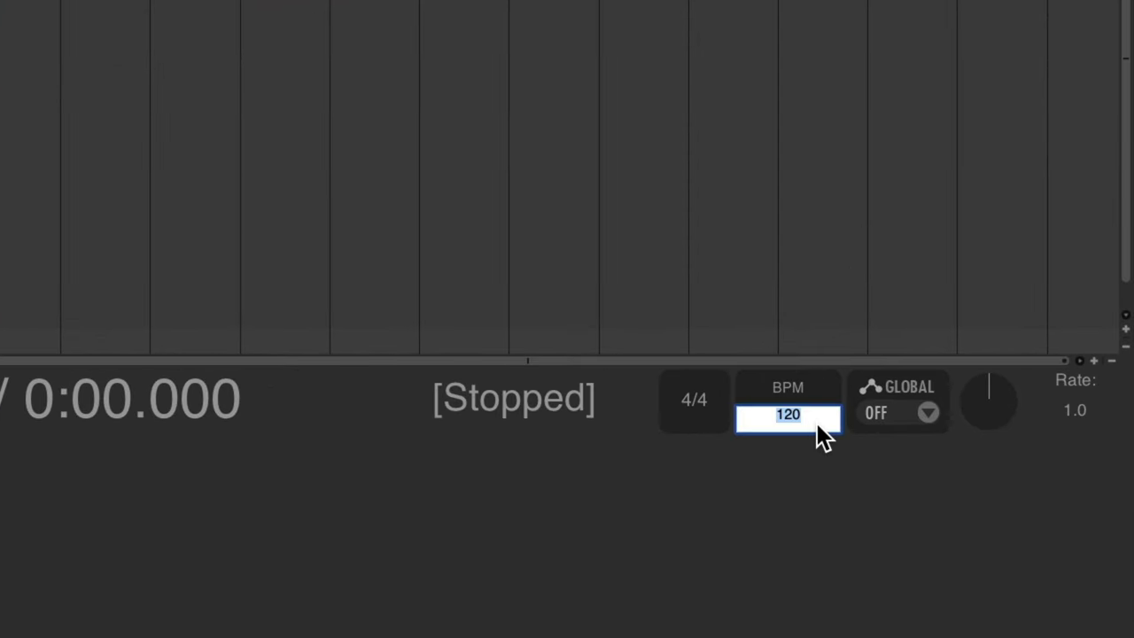
type("89")
key("Return")
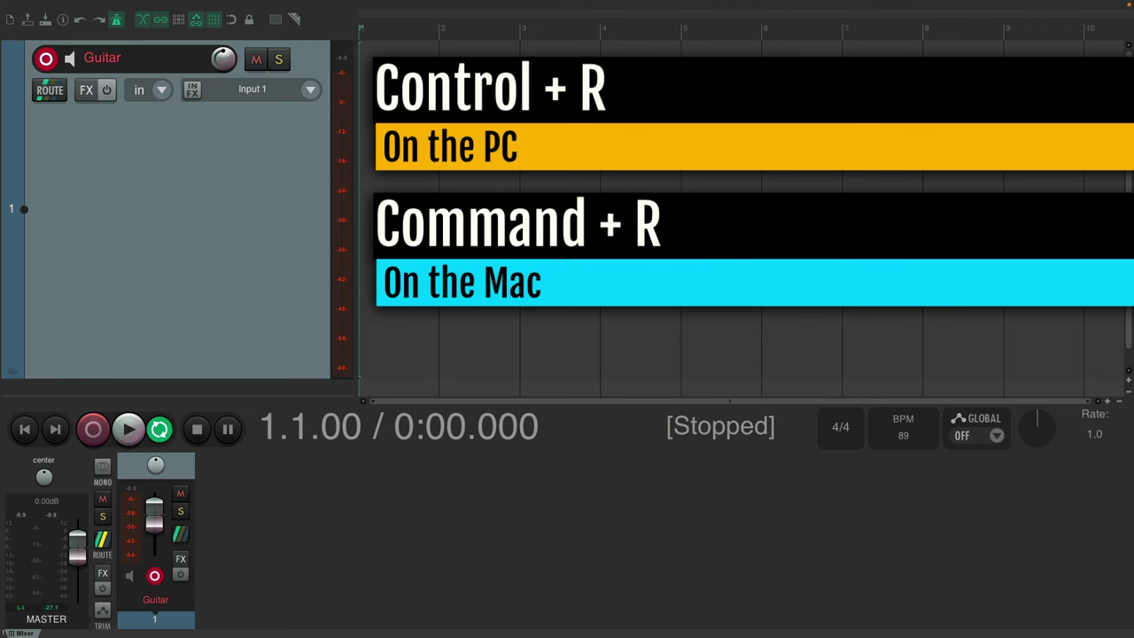
Step: Record a take on the armed Guitar track, stop, and save it as Guitar-01.wav
key("ctrl+r")
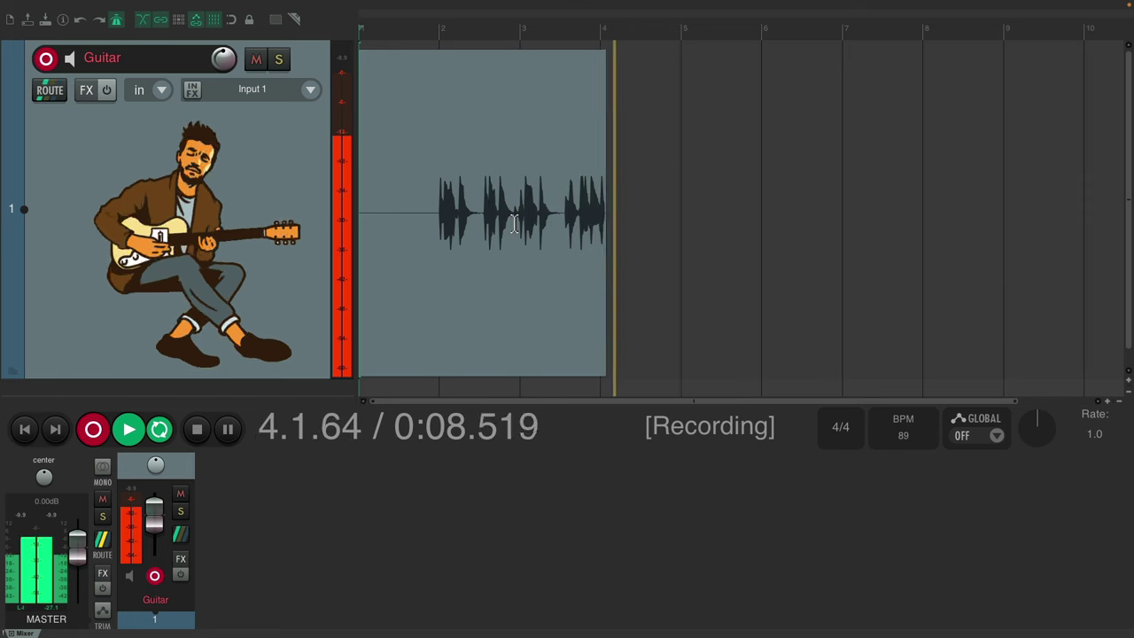
key("space")
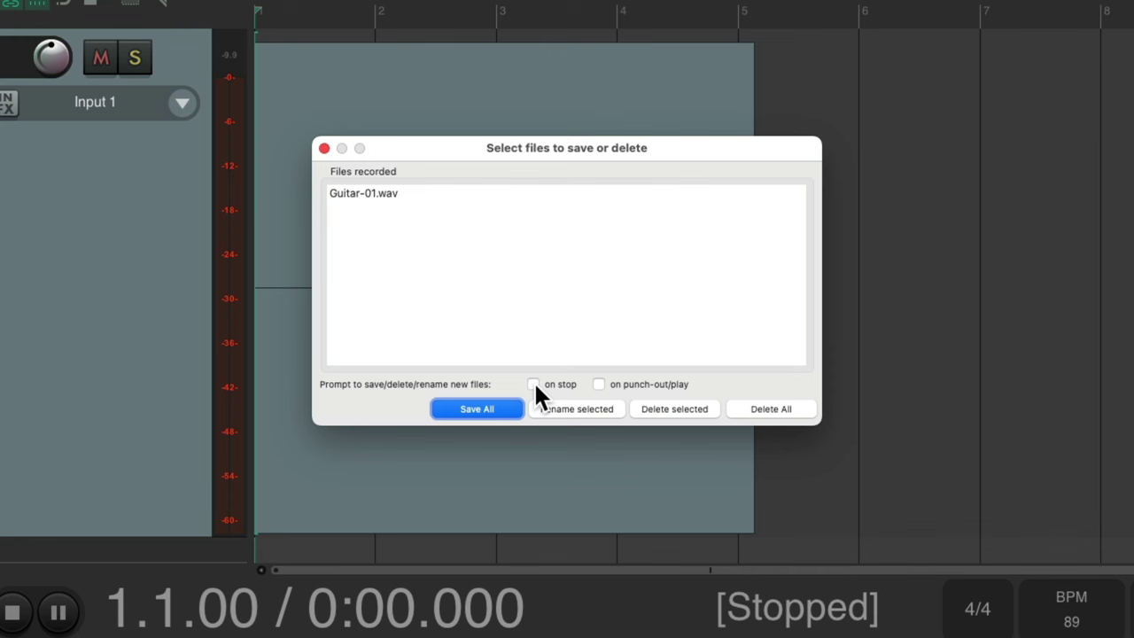
left_click(489, 408)
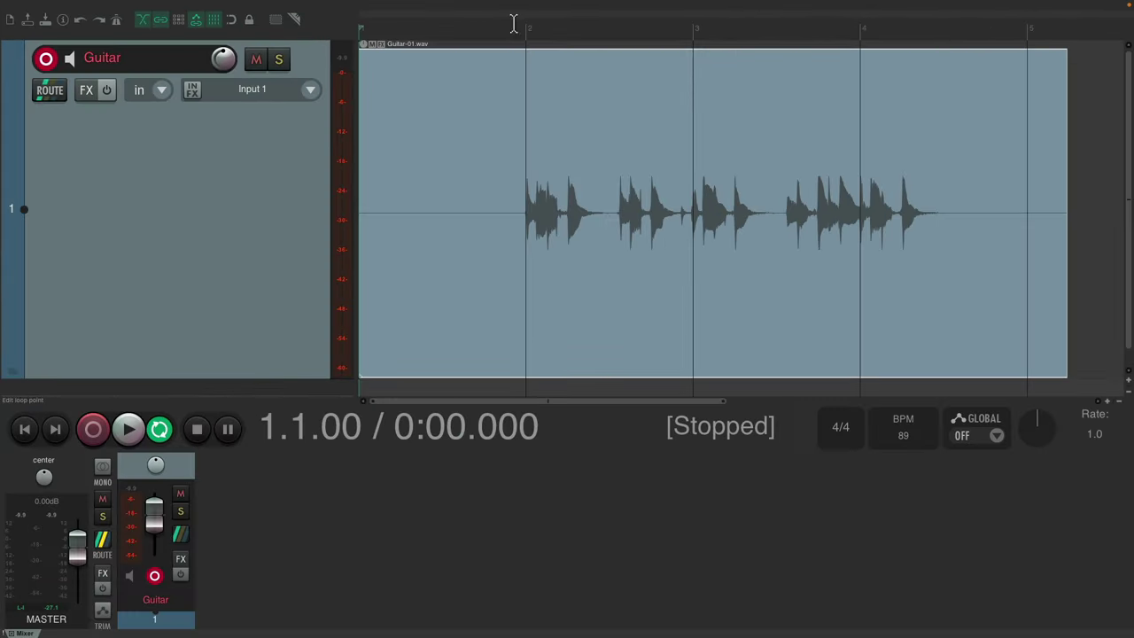
Step: Place the edit cursor just before bar 2 and play back the recorded take
left_click(507, 26)
key("space")
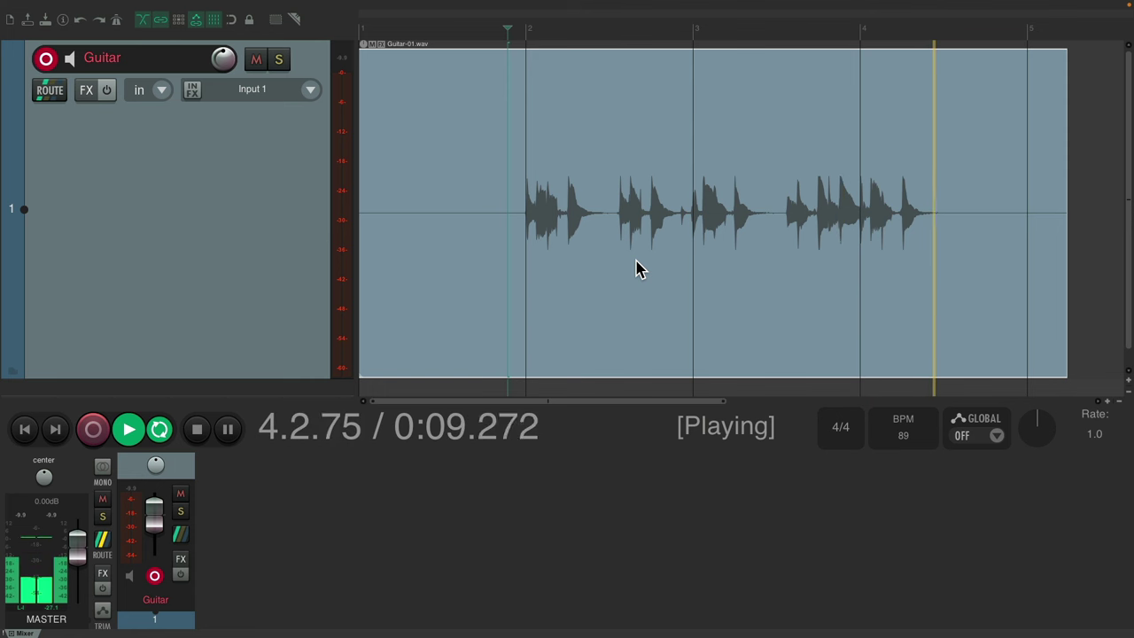
key("space")
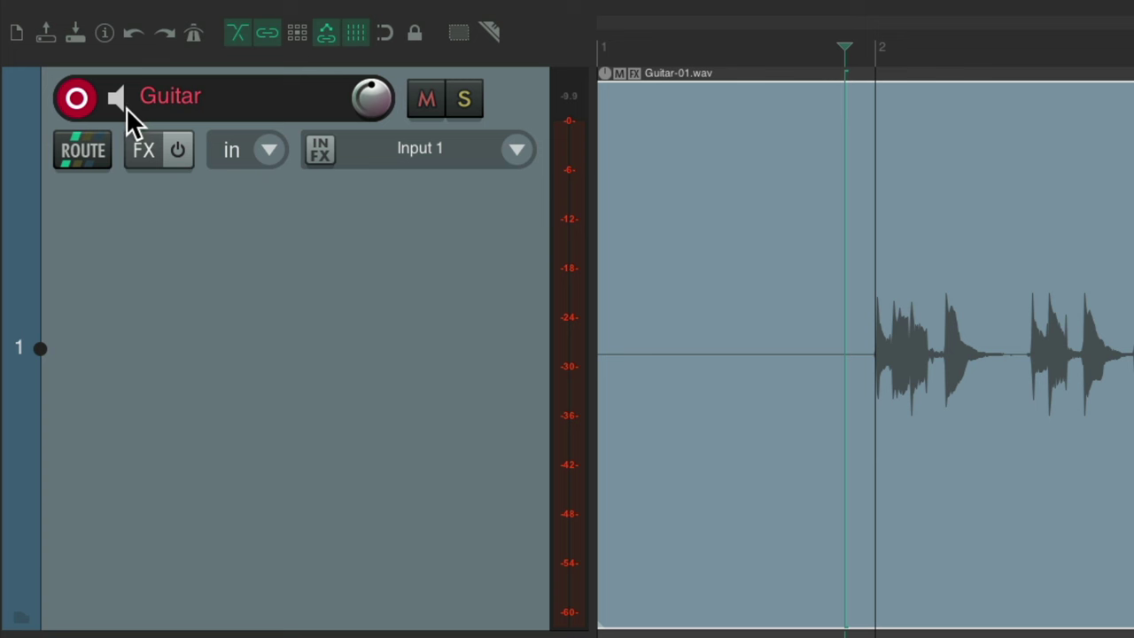
Step: Uncheck Monitor Input on the Guitar track and play the take back again
right_click(113, 97)
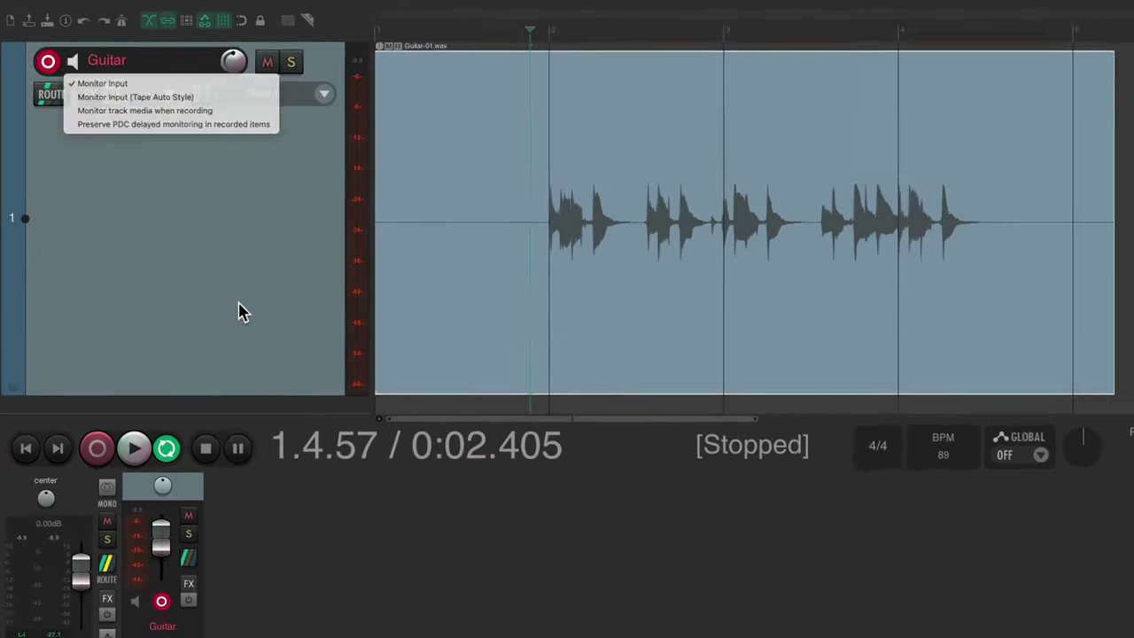
left_click(475, 372)
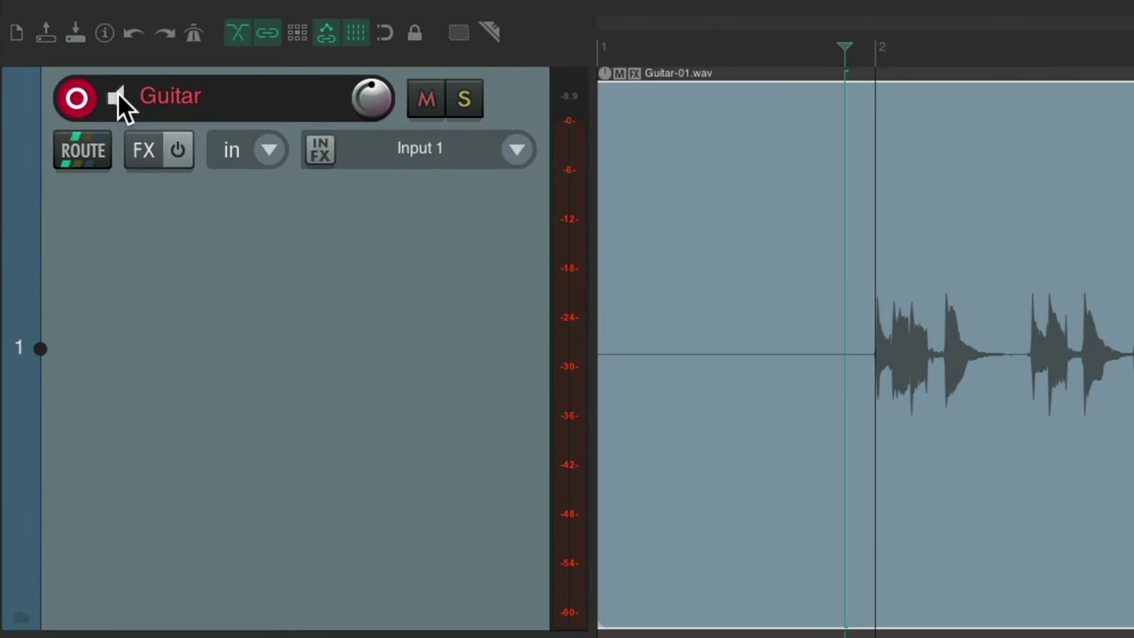
right_click(70, 57)
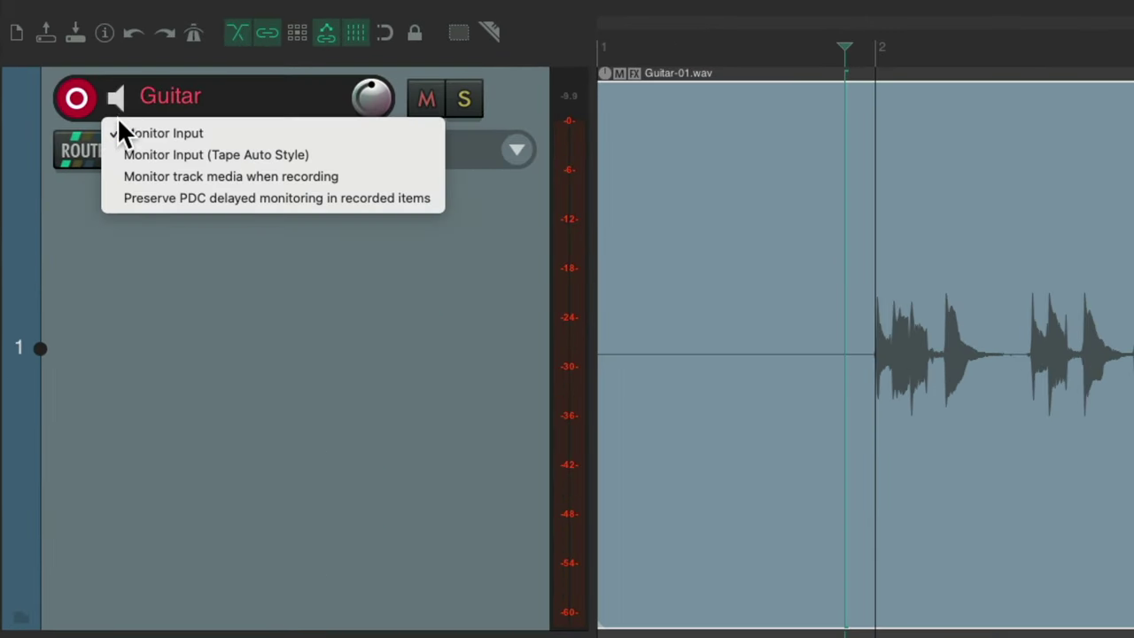
left_click(119, 131)
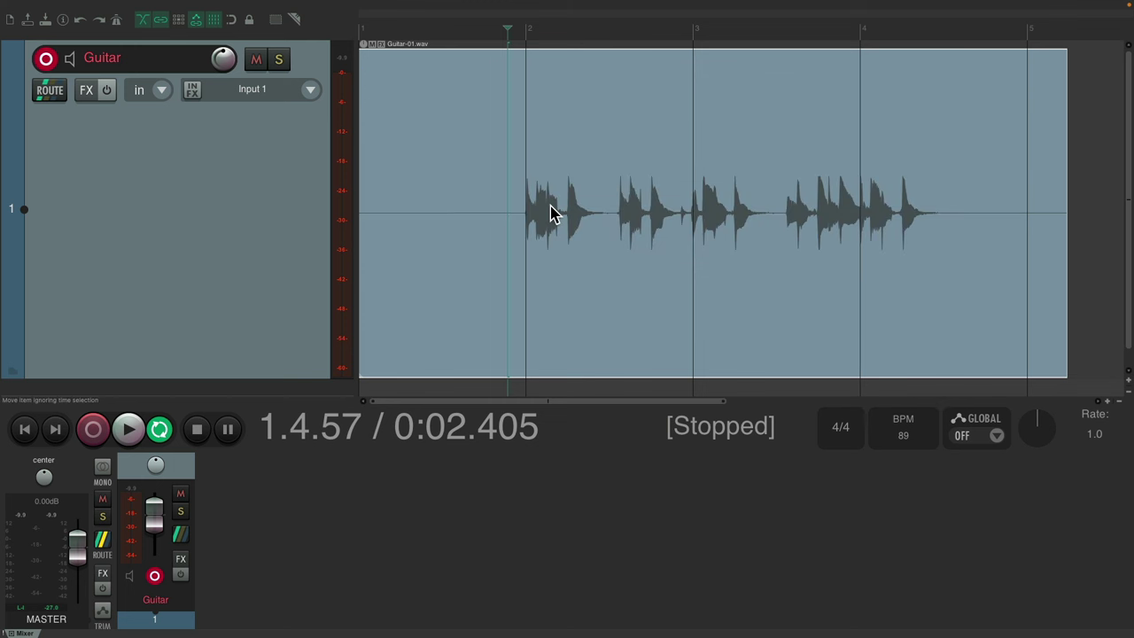
key("space")
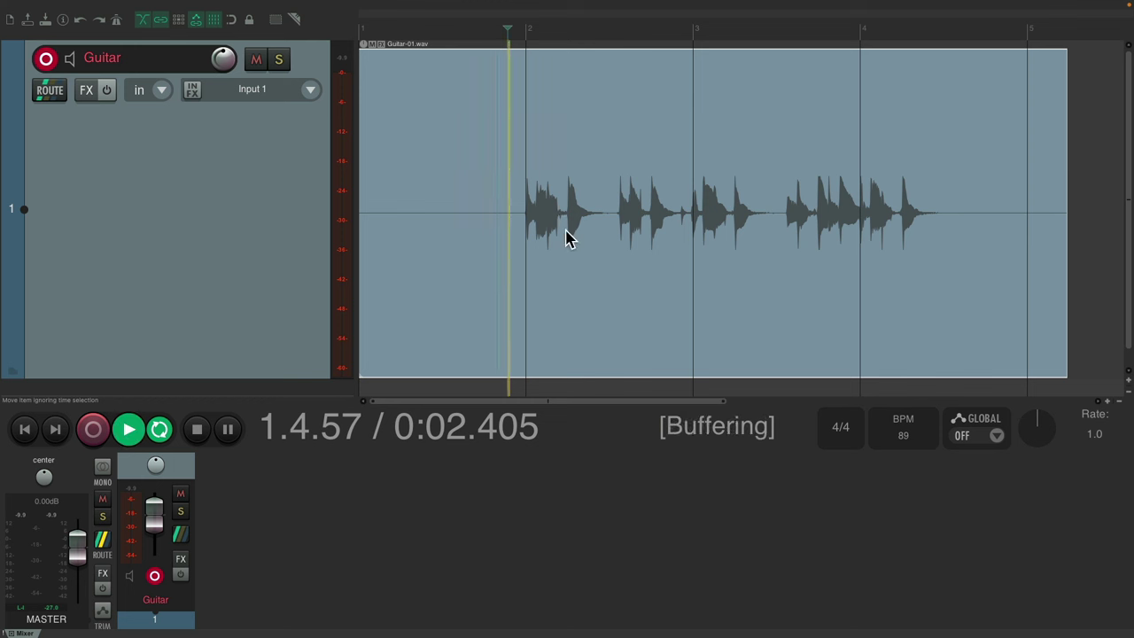
key("space")
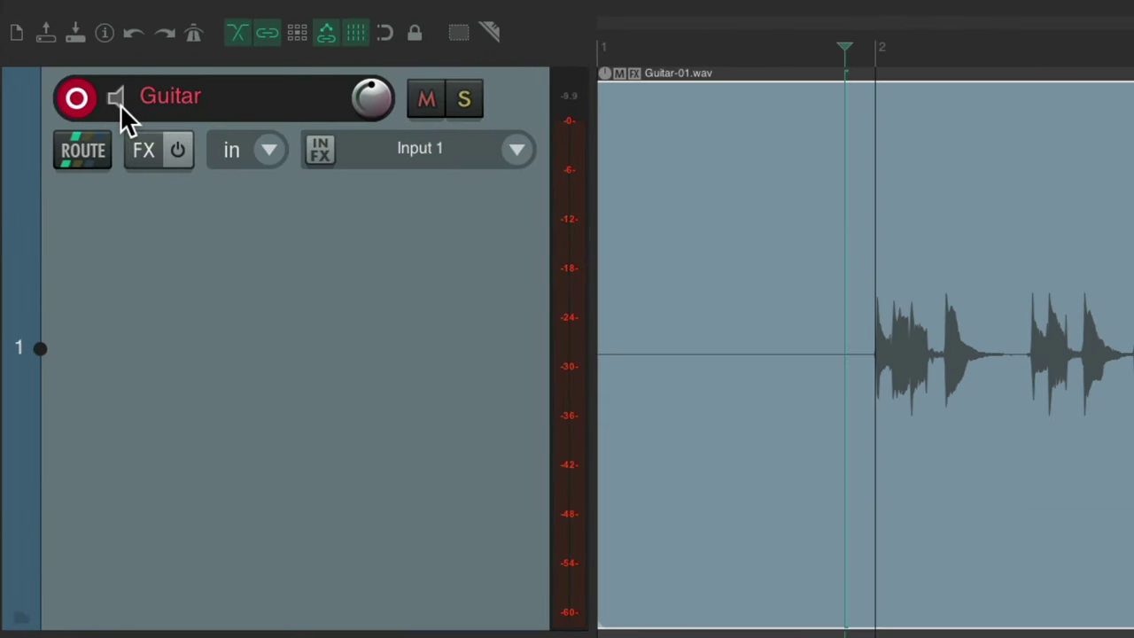
Step: Set the Guitar track to Monitor Input (Tape Auto Style) with record monitoring on
right_click(71, 62)
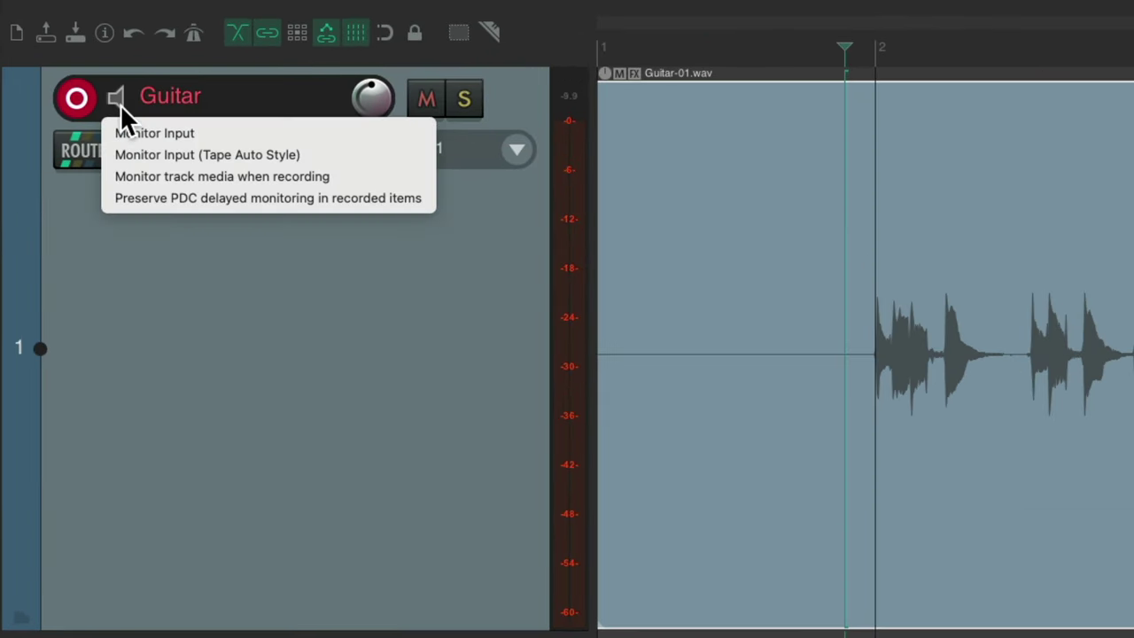
left_click(108, 154)
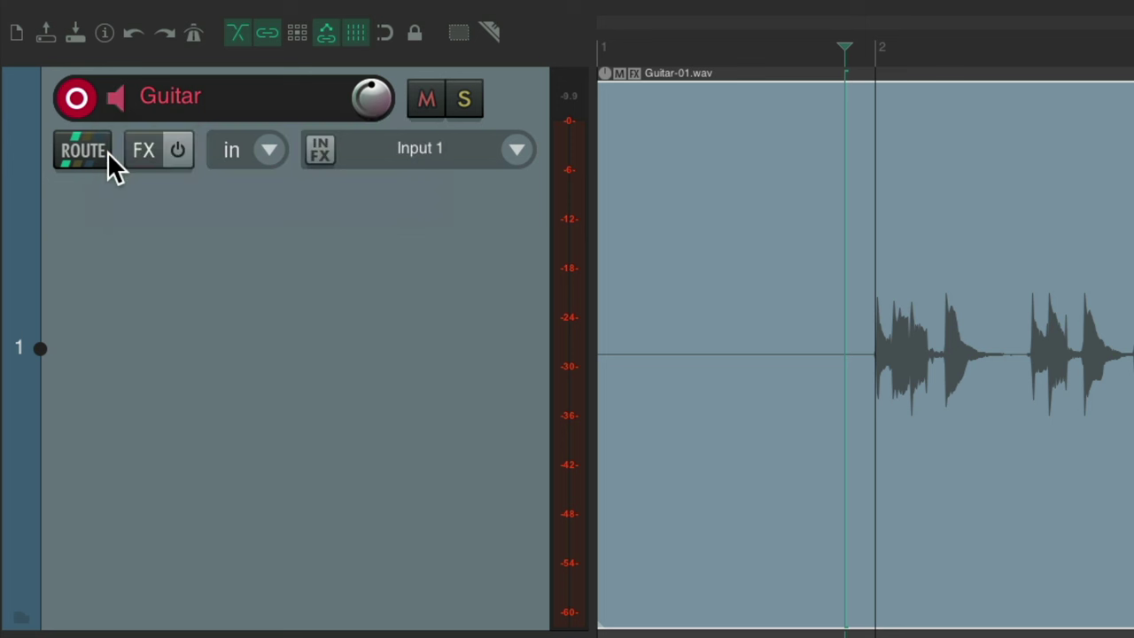
left_click(117, 100)
right_click(118, 98)
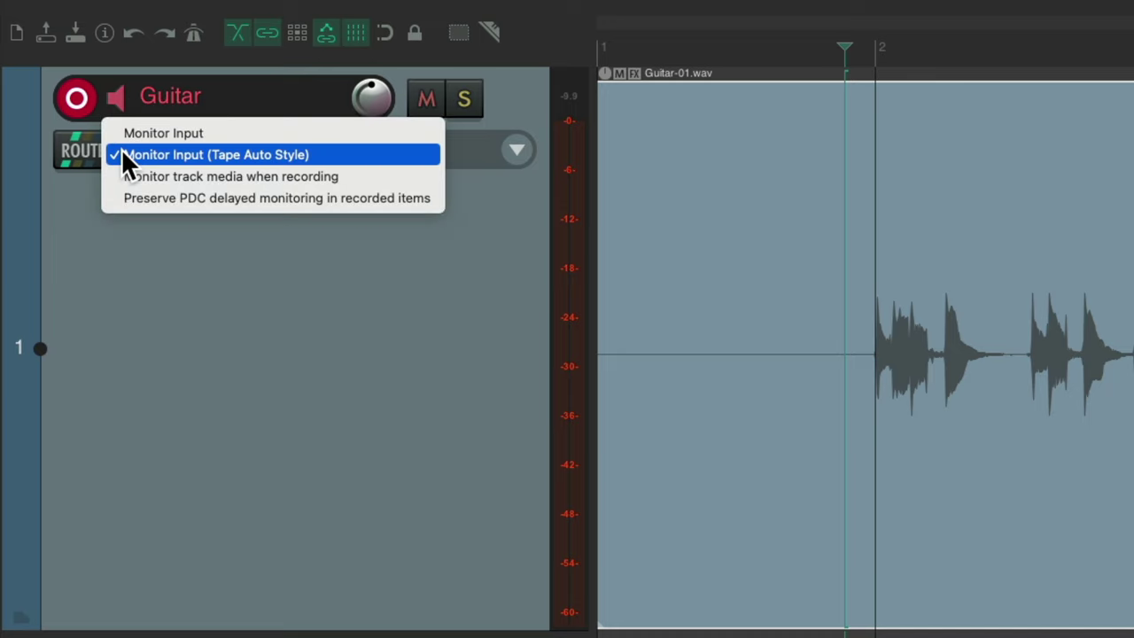
left_click(119, 118)
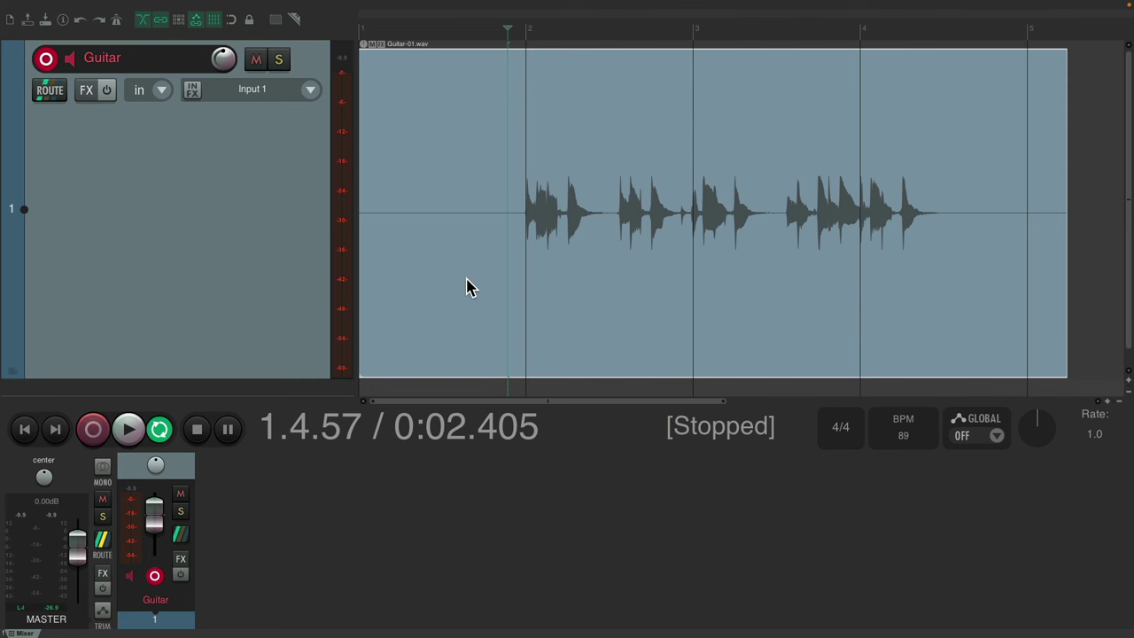
Step: Play from the project start, then record a short test take and discard it
key("Home")
key("space")
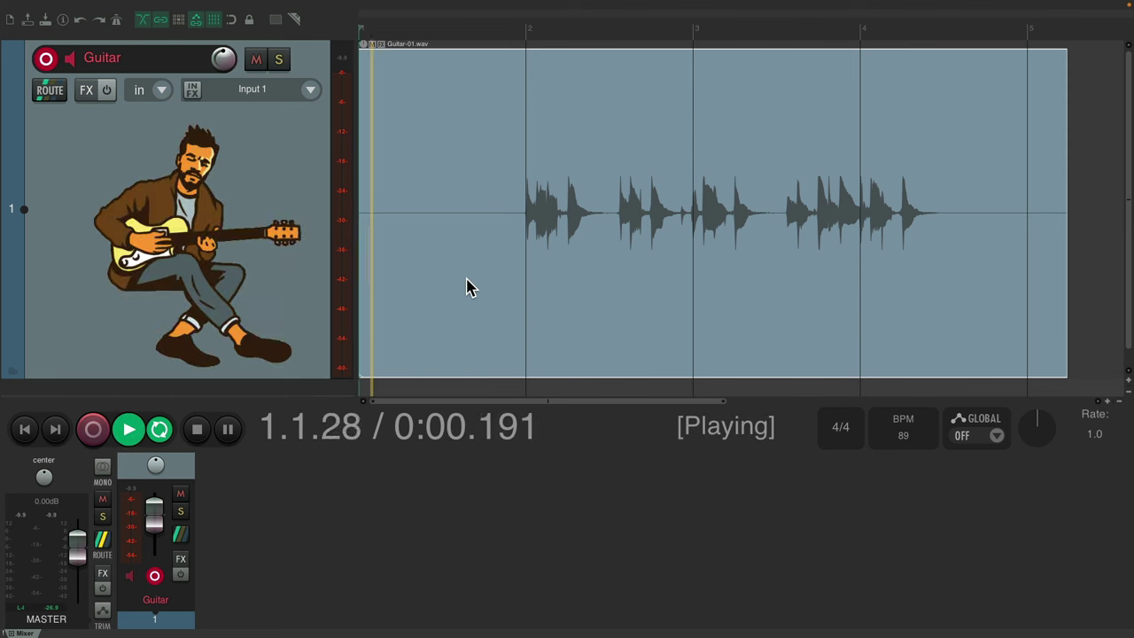
key("space")
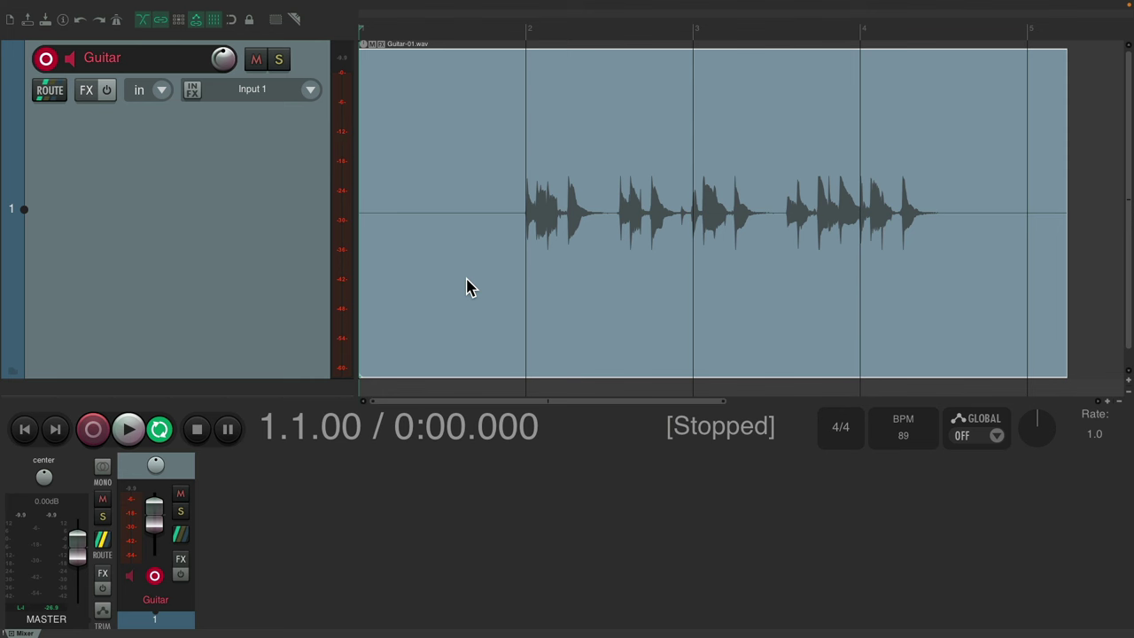
key("ctrl+r")
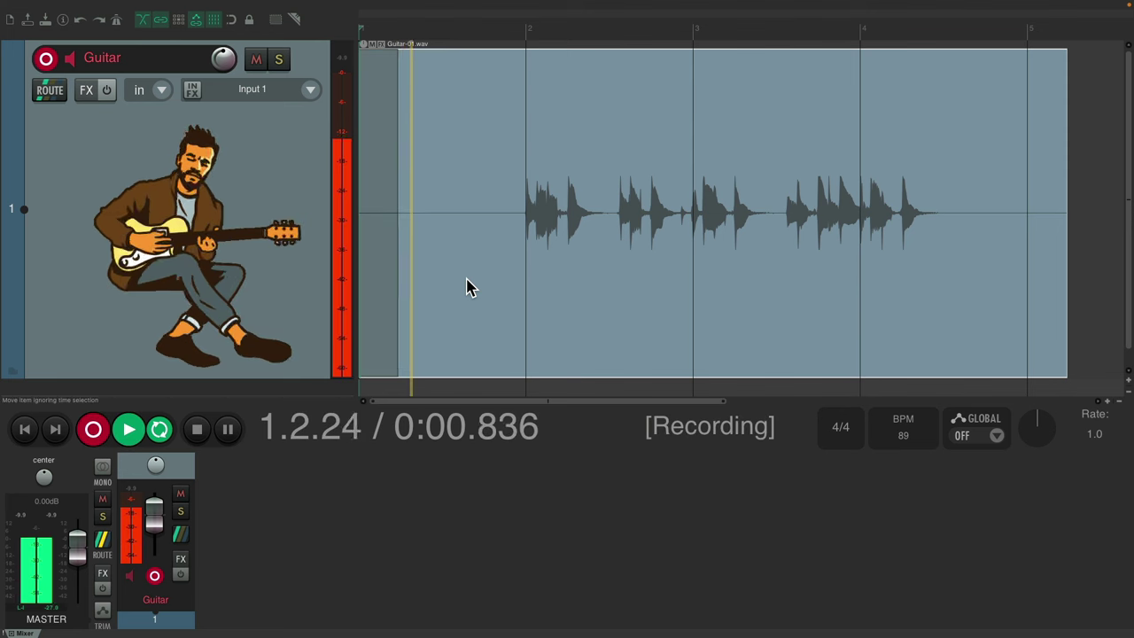
key("ctrl+BackSpace")
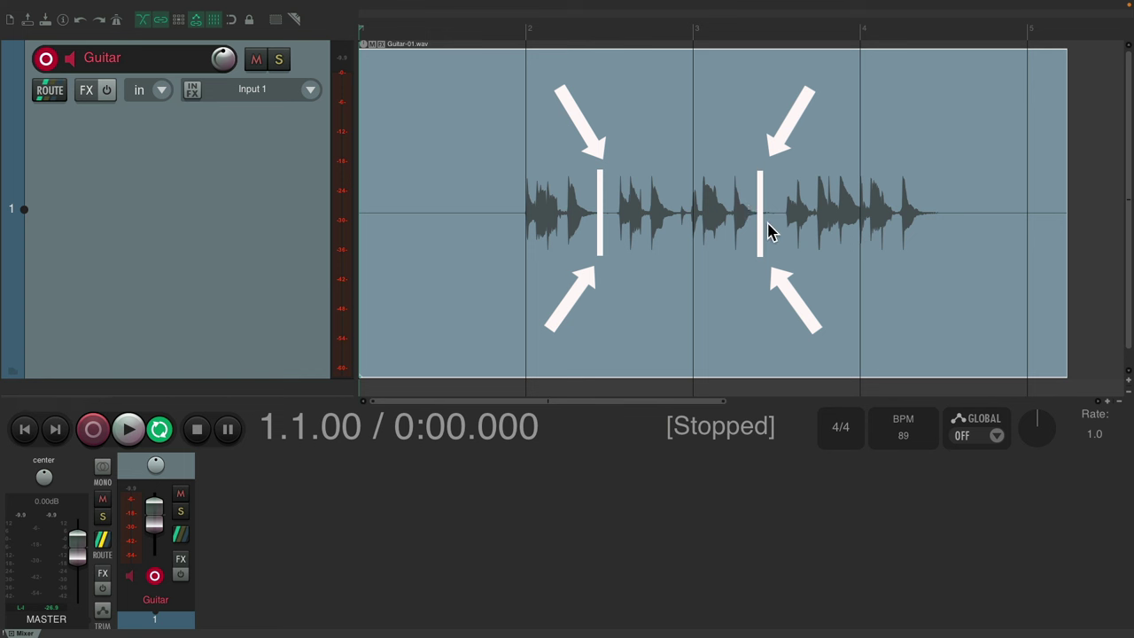
Step: During playback, punch in over the section around bar 3 and punch out
key("space")
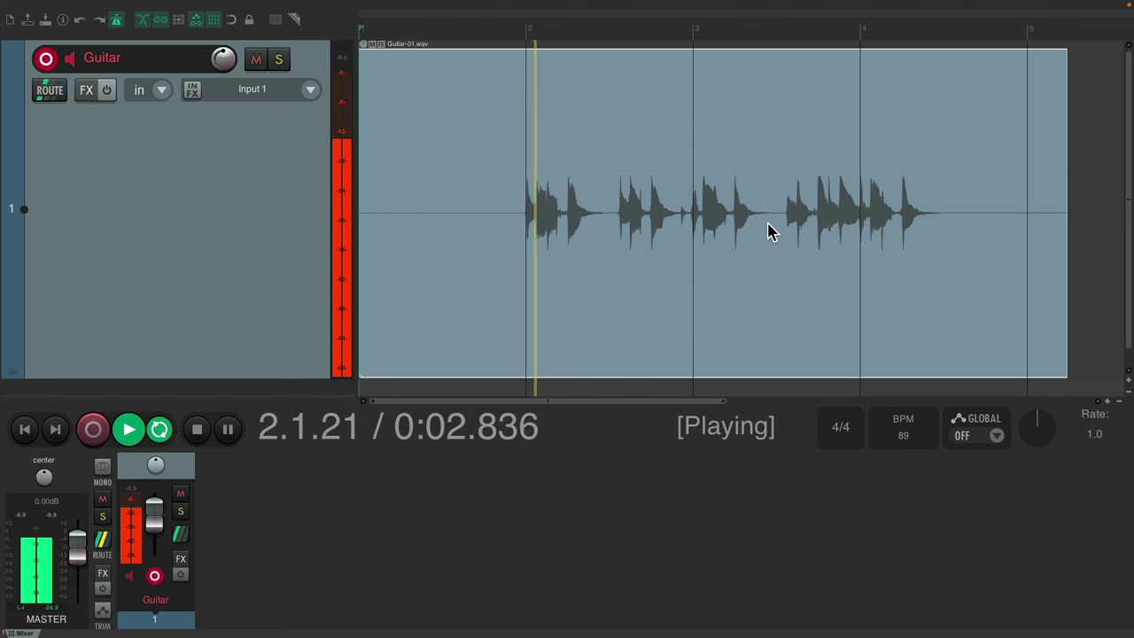
key("ctrl+r")
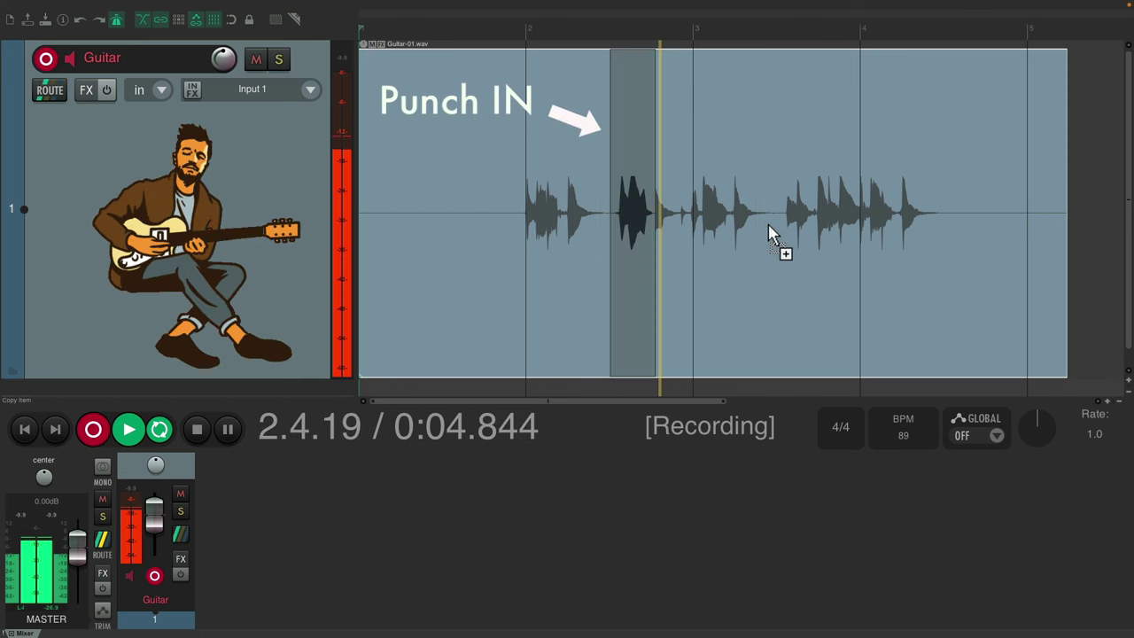
key("ctrl+r")
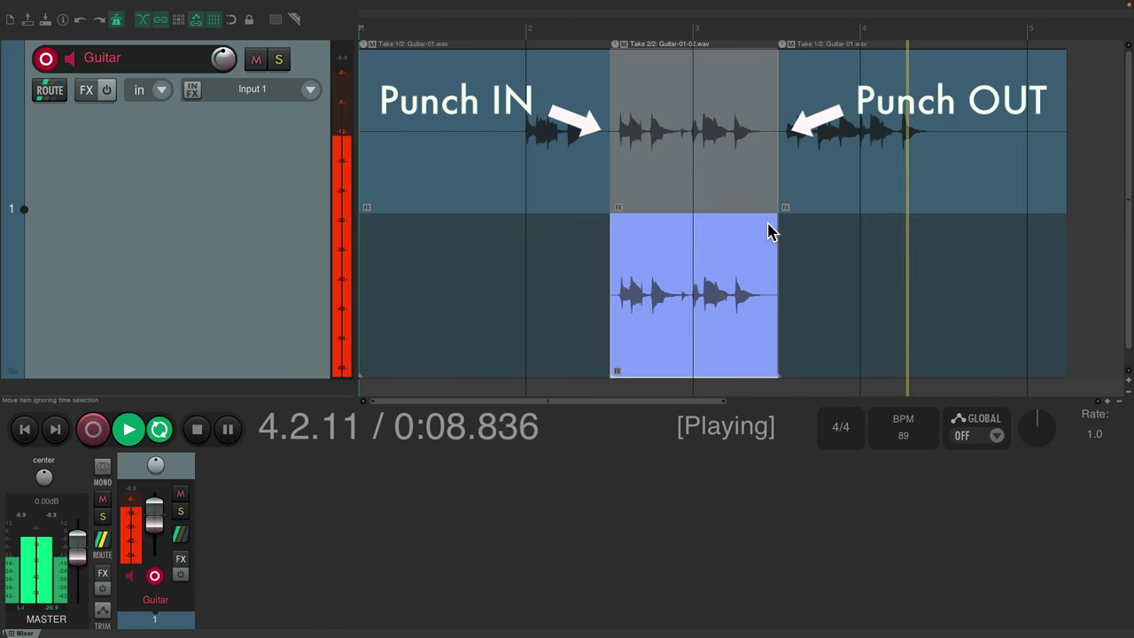
key("space")
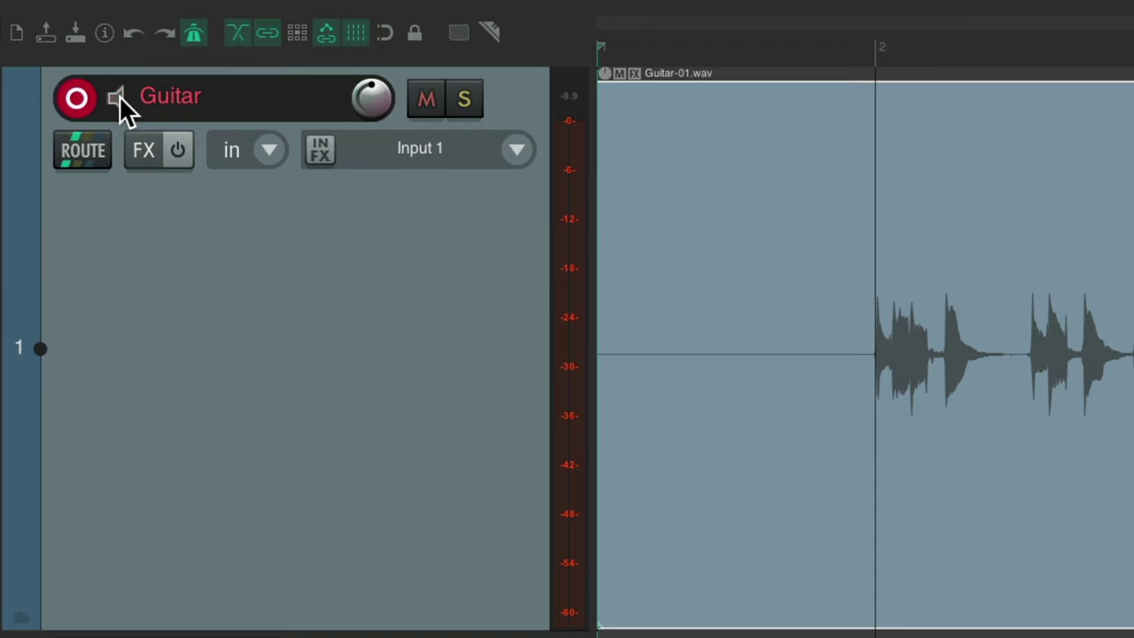
Step: Enable input monitoring, then punch in and out around bar 3, creating Guitar-01-03.wav
left_click(121, 100)
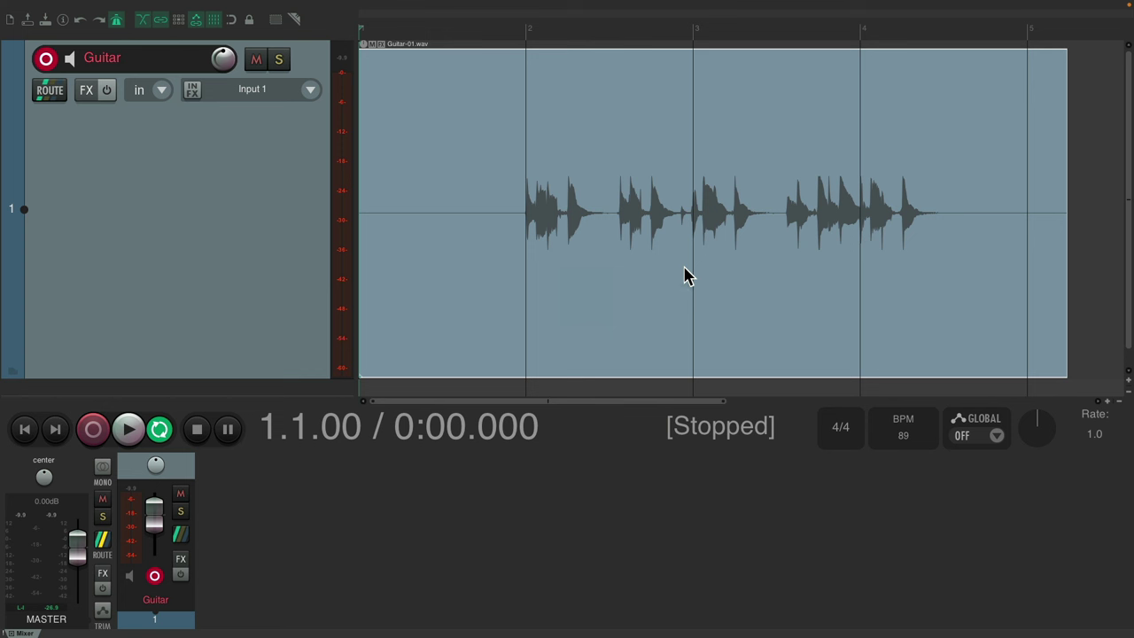
key("space")
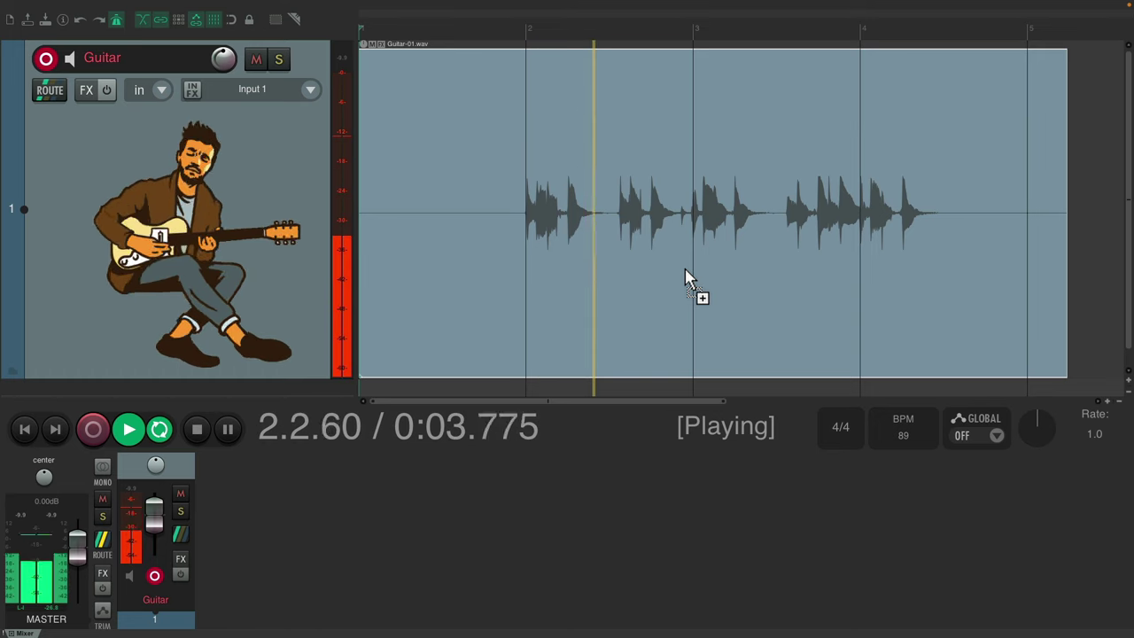
key("ctrl+r")
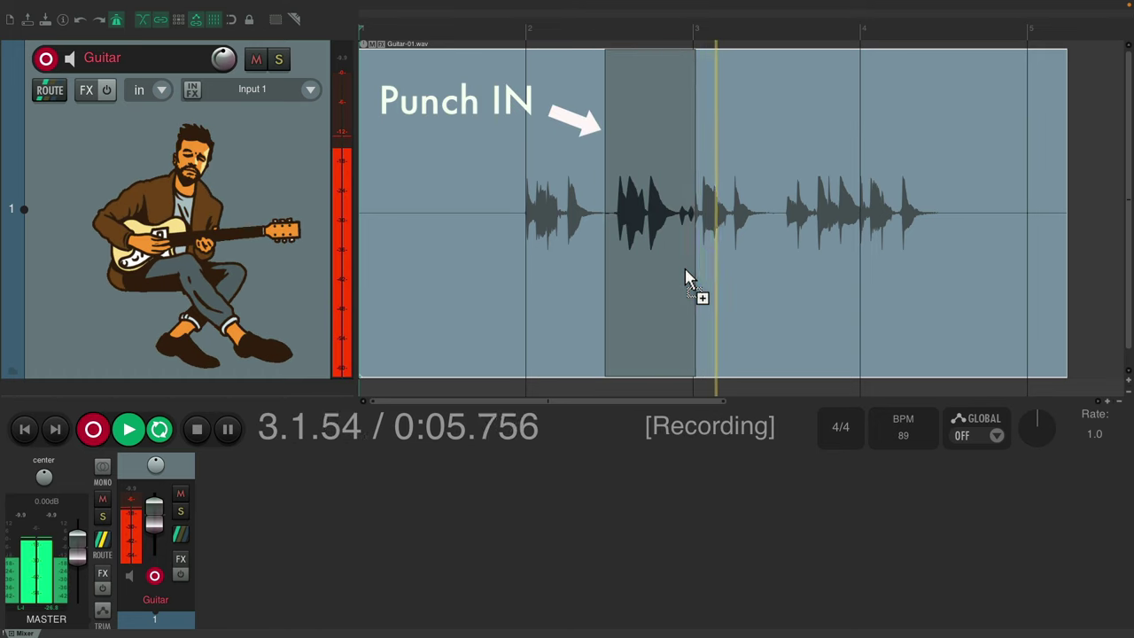
key("ctrl+r")
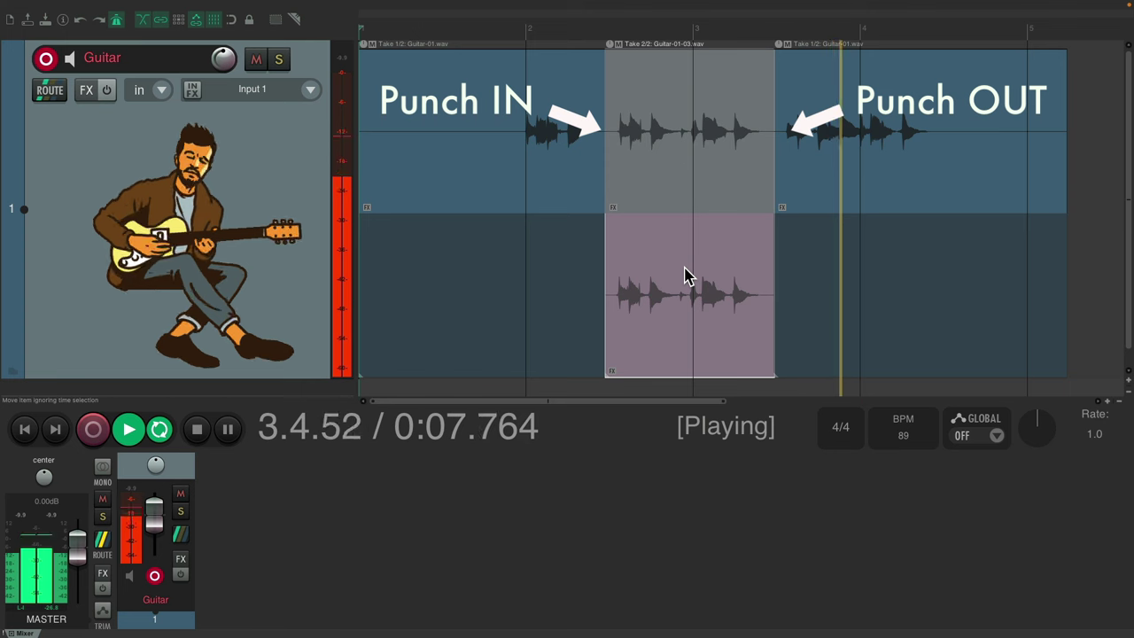
key("space")
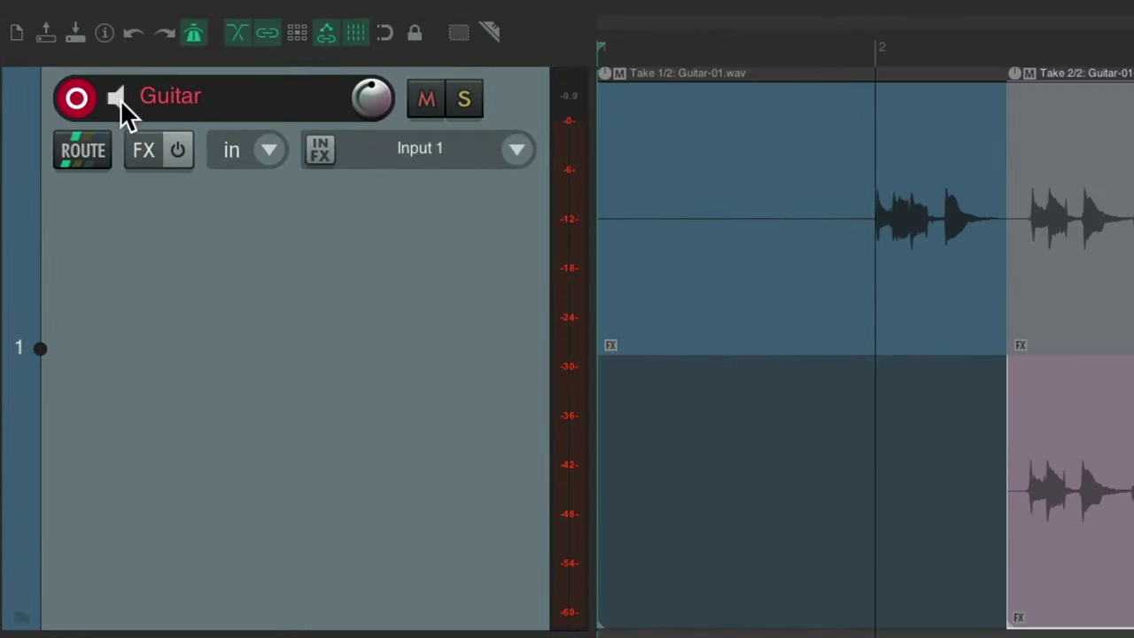
Step: Set the Guitar track's monitoring to Monitor Input (Tape Auto Style) and undo the previous punch-in take
right_click(119, 99)
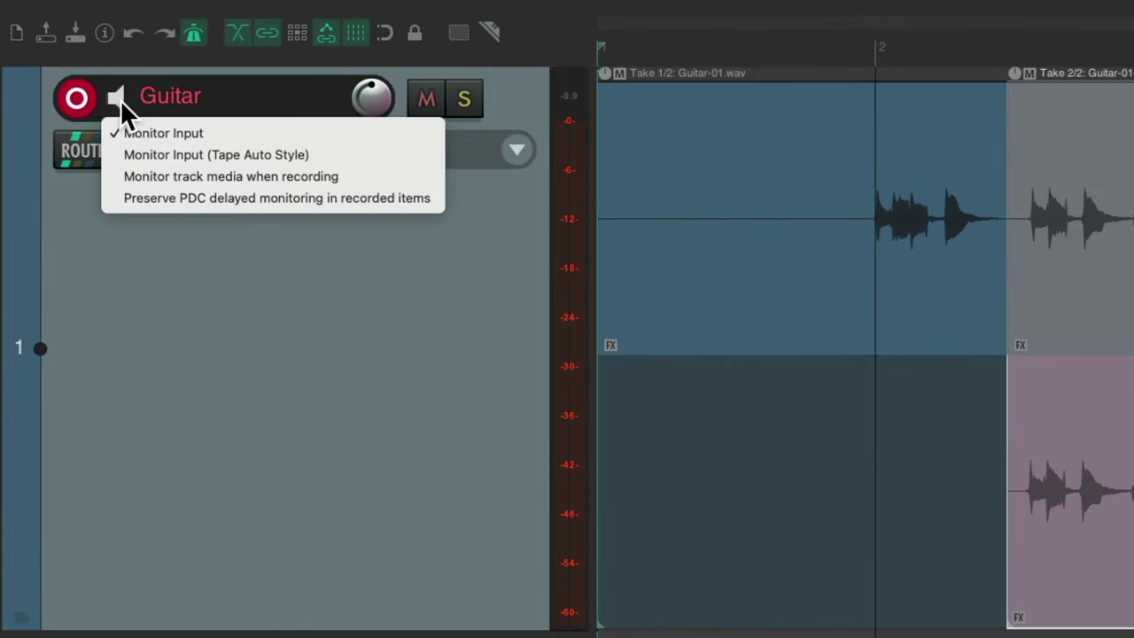
left_click(182, 154)
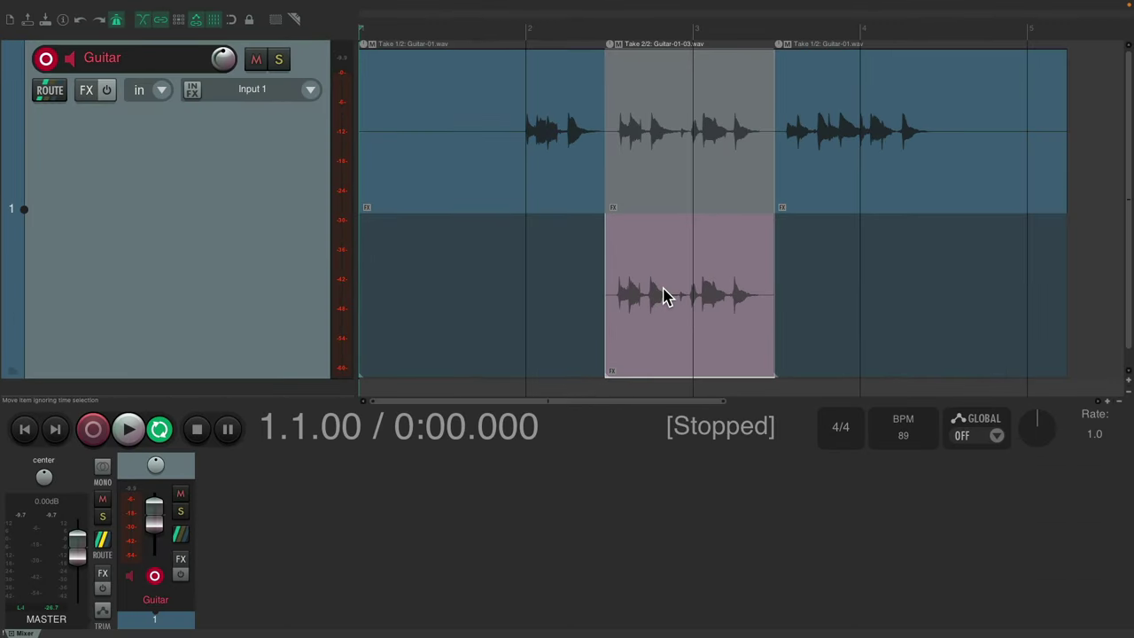
key("ctrl+z")
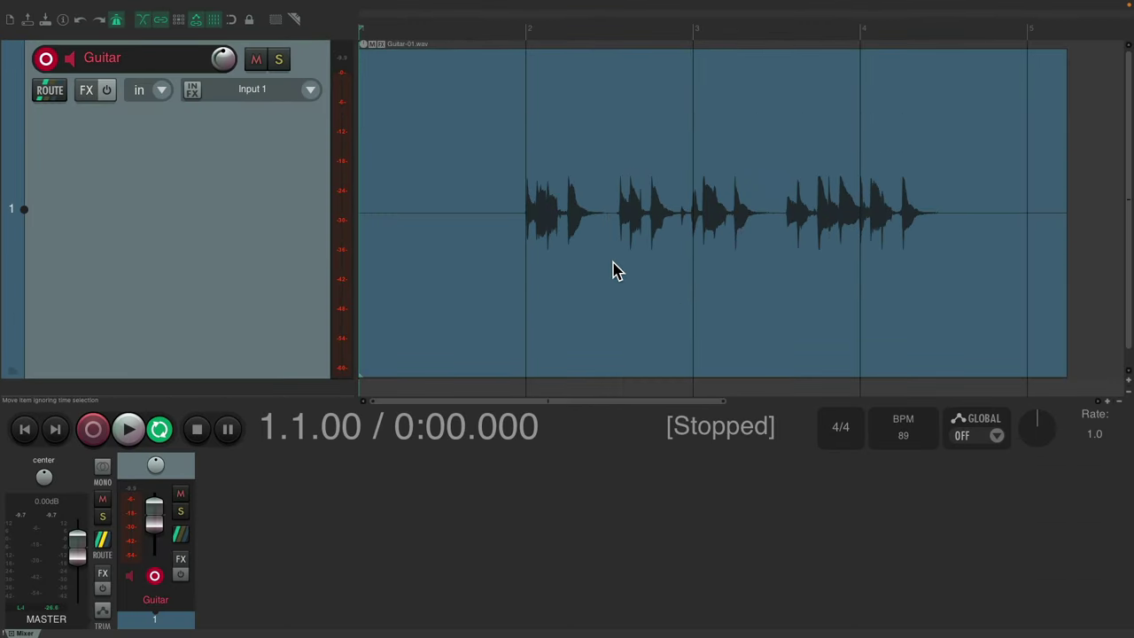
Step: Punch in and out during playback to record the new Guitar-01-04 take around bar 3
key("space")
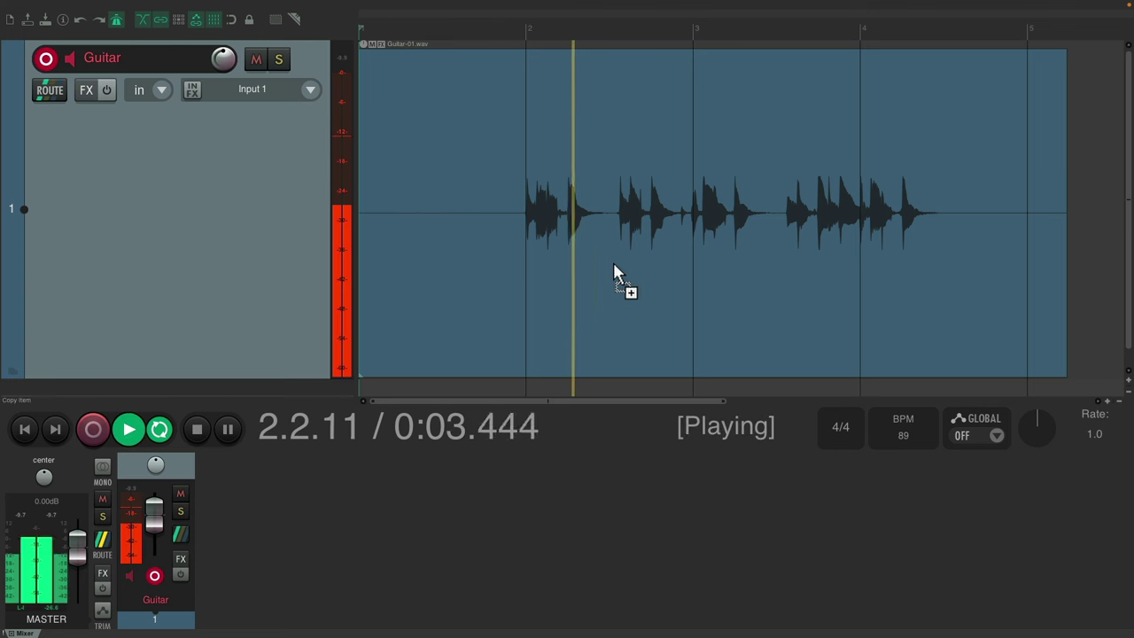
key("ctrl+r")
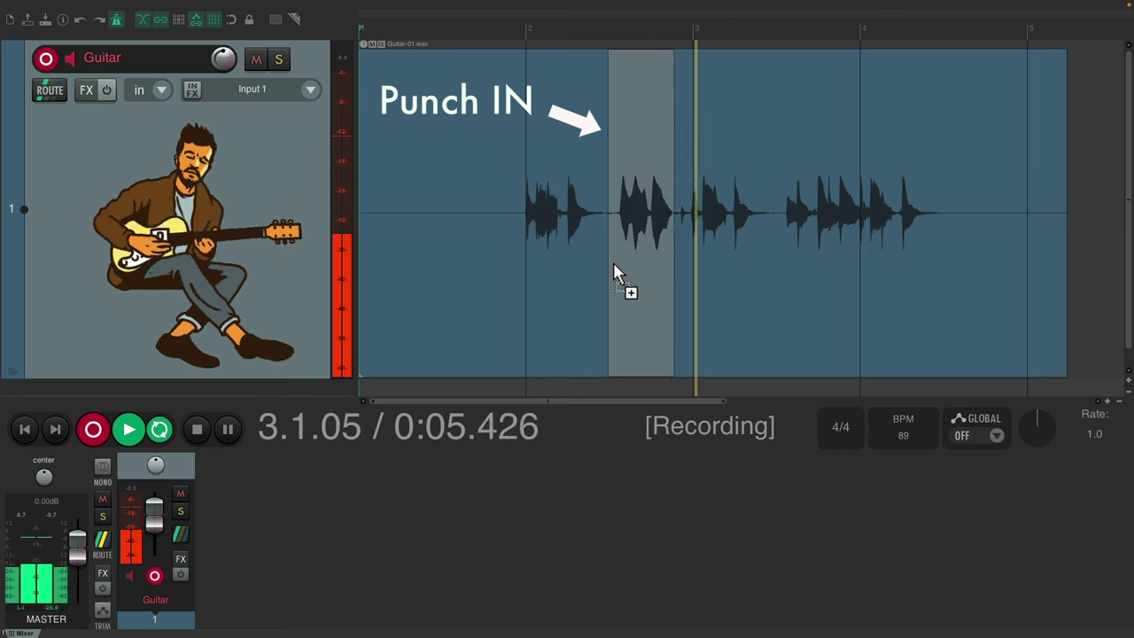
key("ctrl+r")
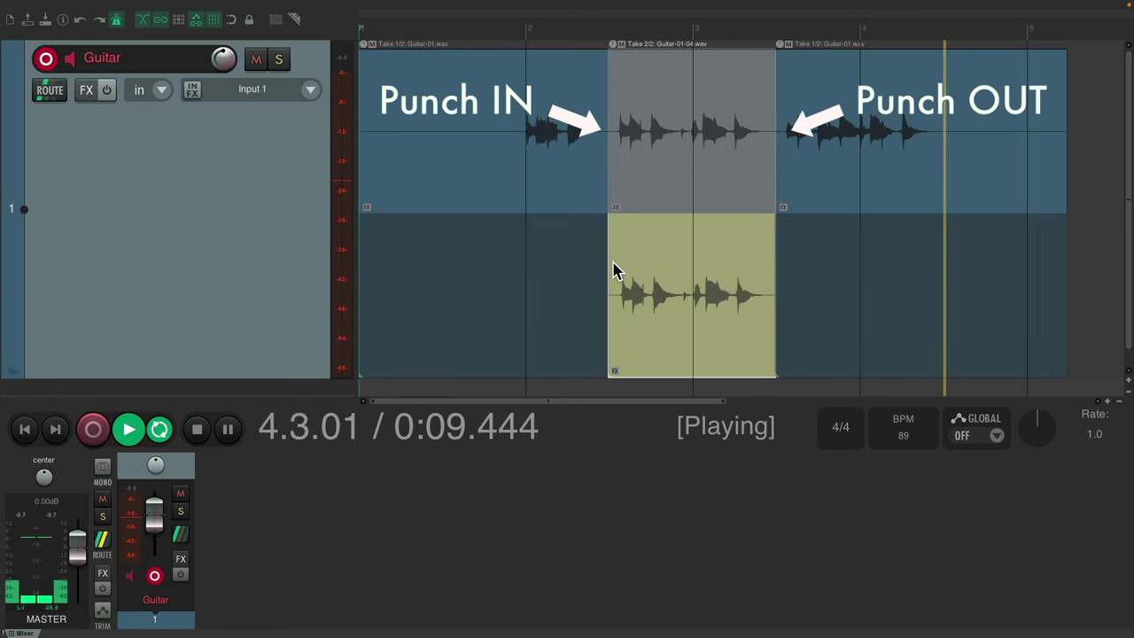
key("space")
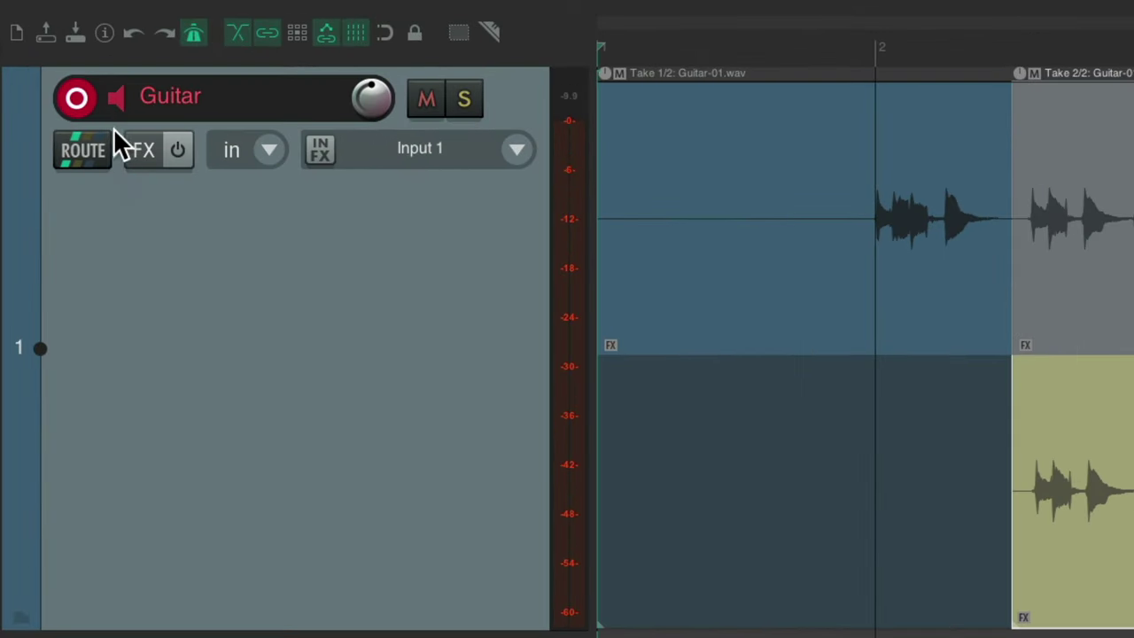
Step: Keep tape auto style monitoring, make the original take active, and play it from just before bar 2
right_click(114, 105)
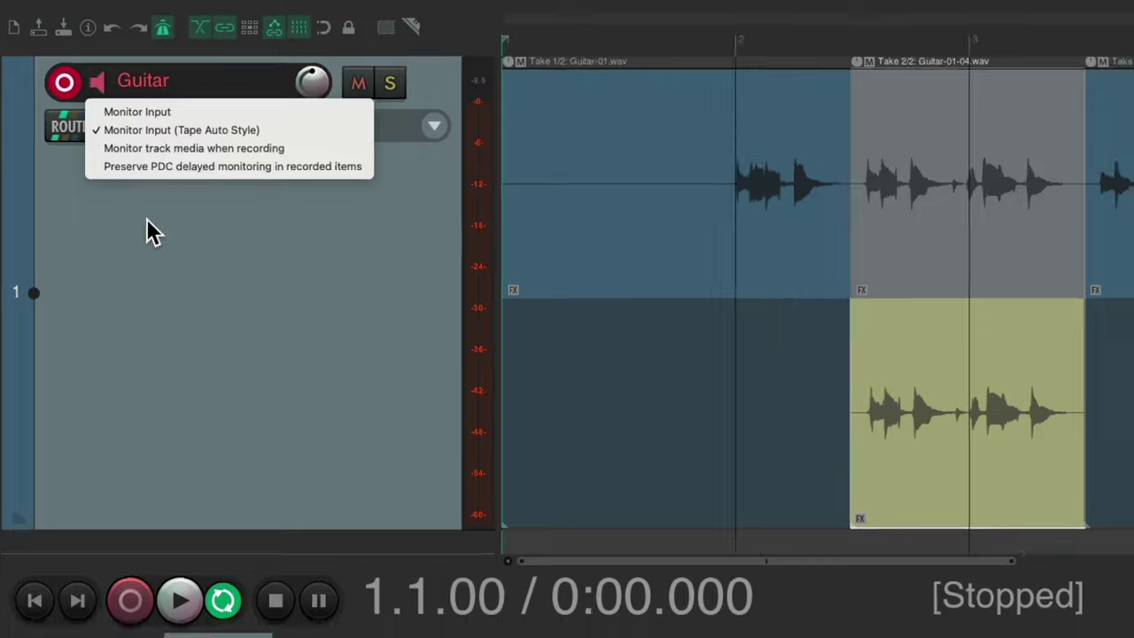
left_click(217, 362)
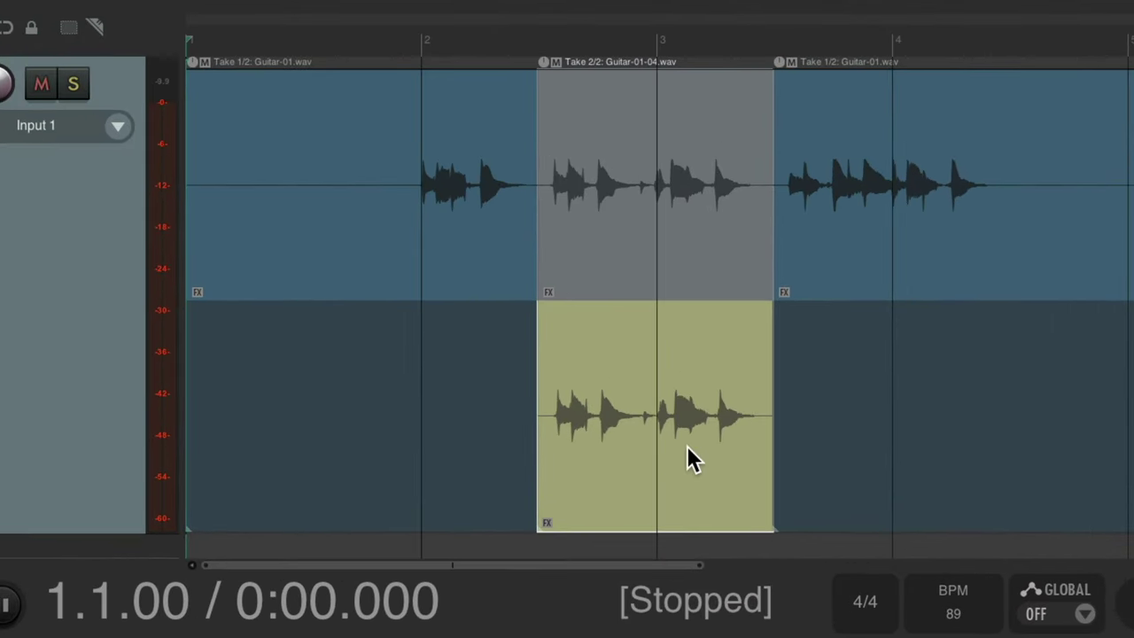
left_click(613, 134)
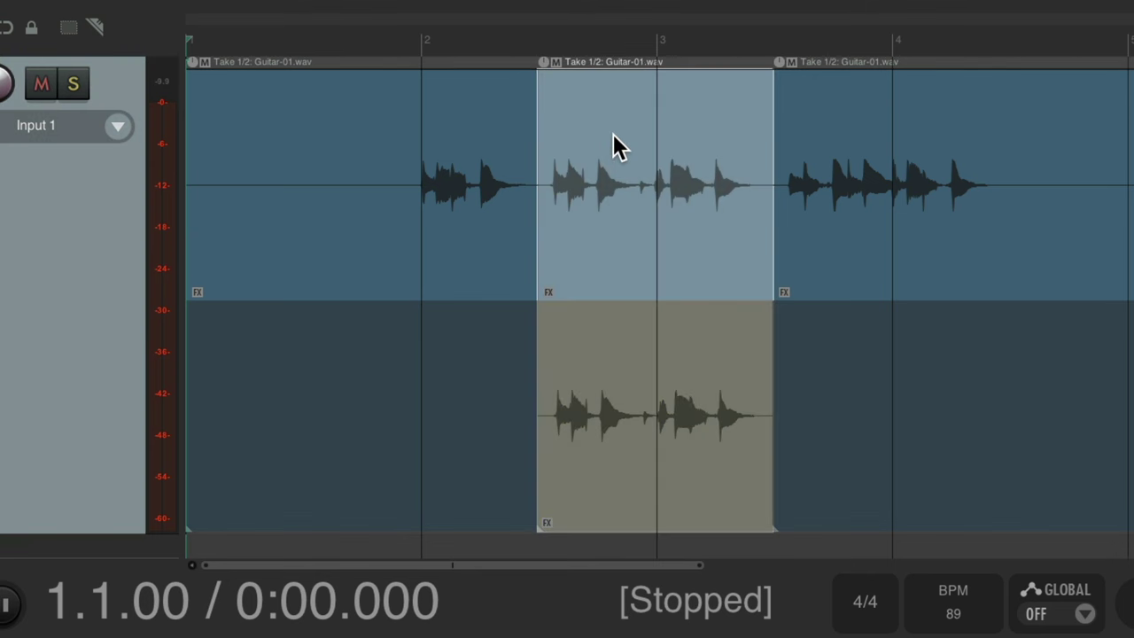
left_click(635, 341)
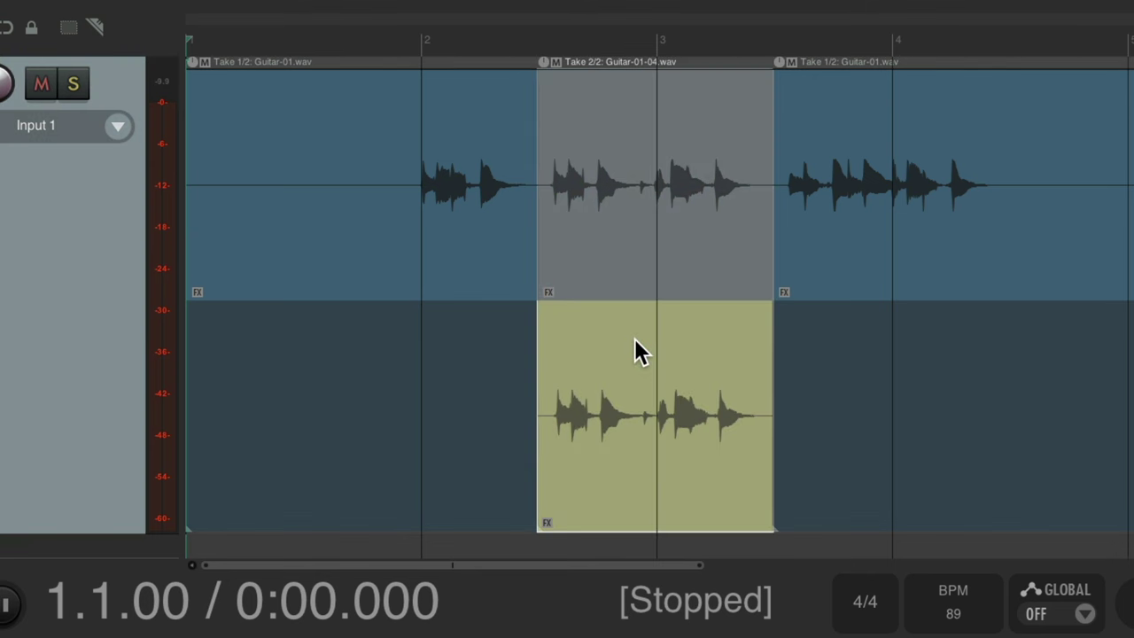
left_click(602, 135)
left_click(409, 39)
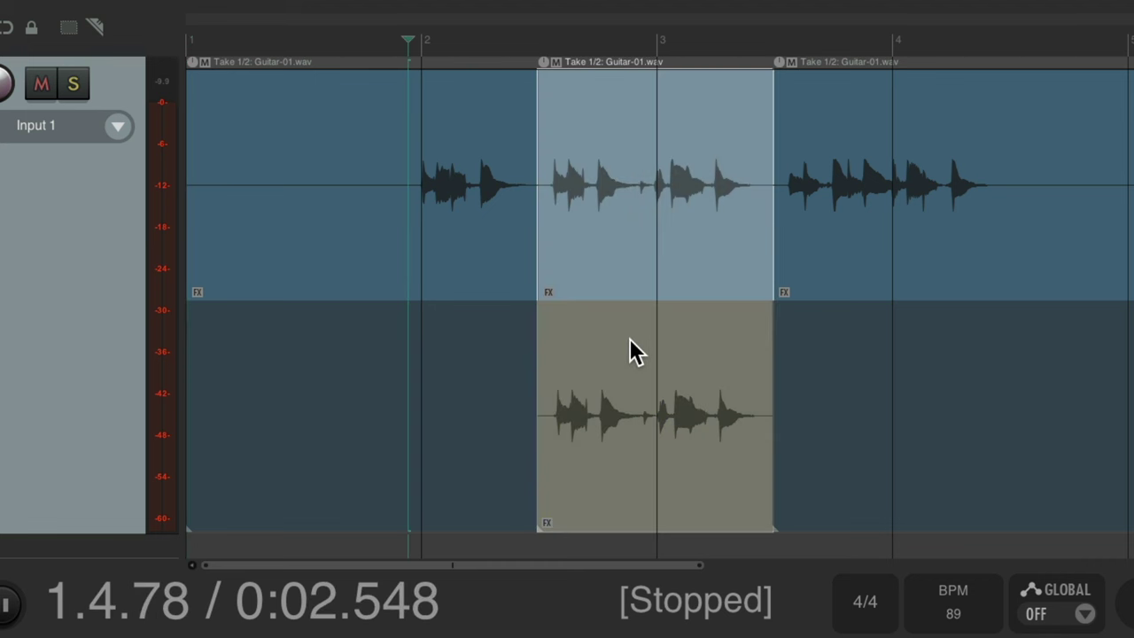
key("space")
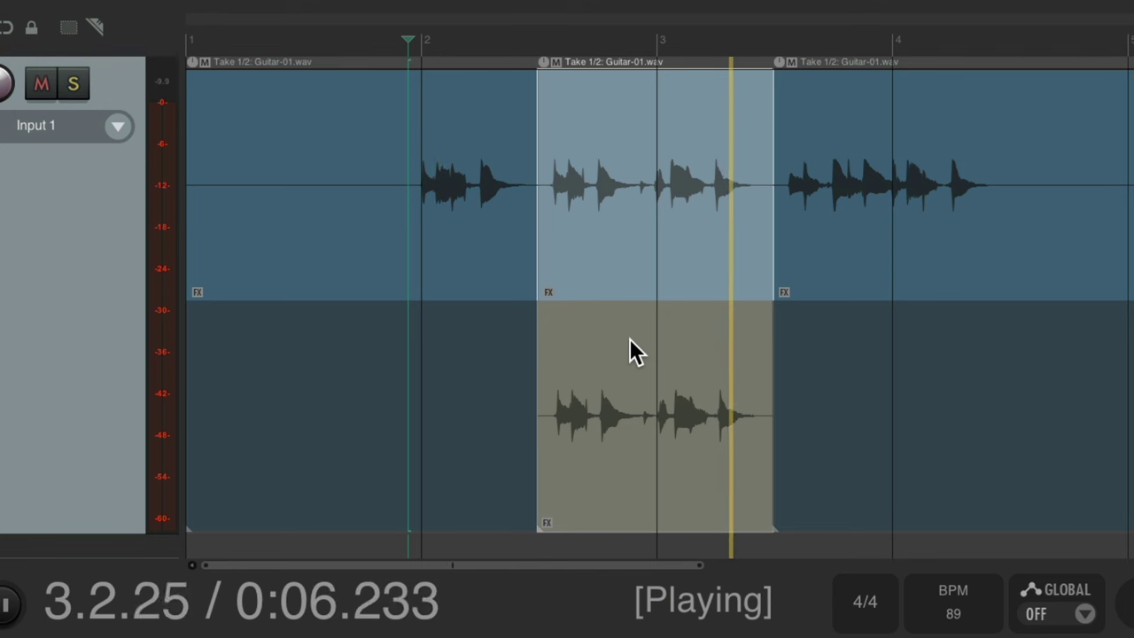
key("space")
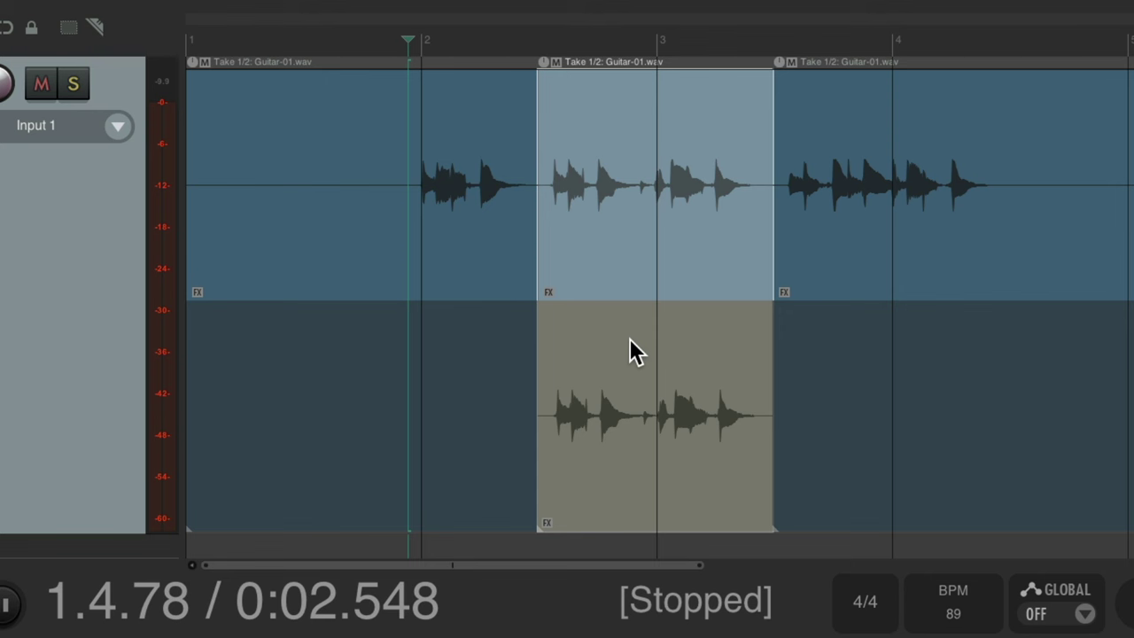
Step: Play the newer take, then toggle takes with T, leaving Guitar-01-04 active
left_click(629, 338)
key("space")
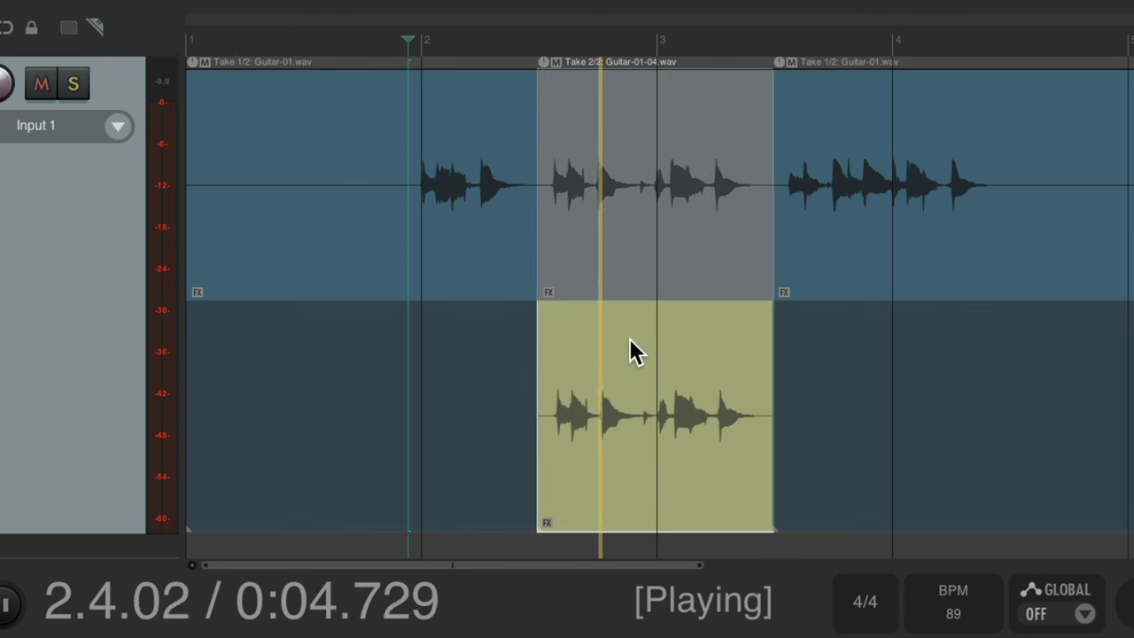
key("space")
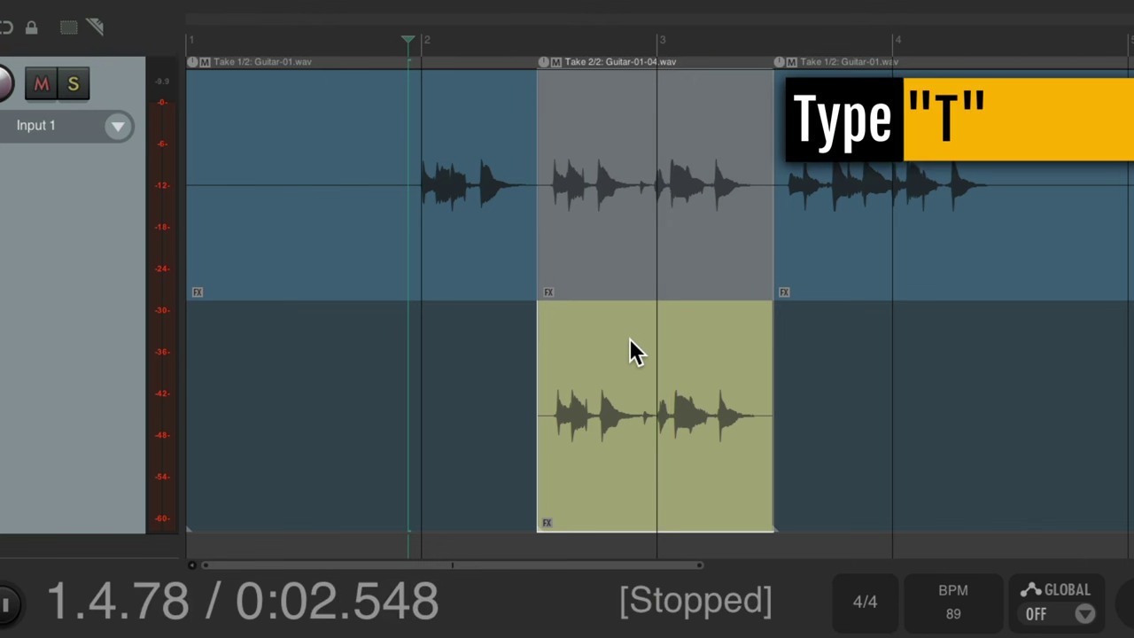
key("t")
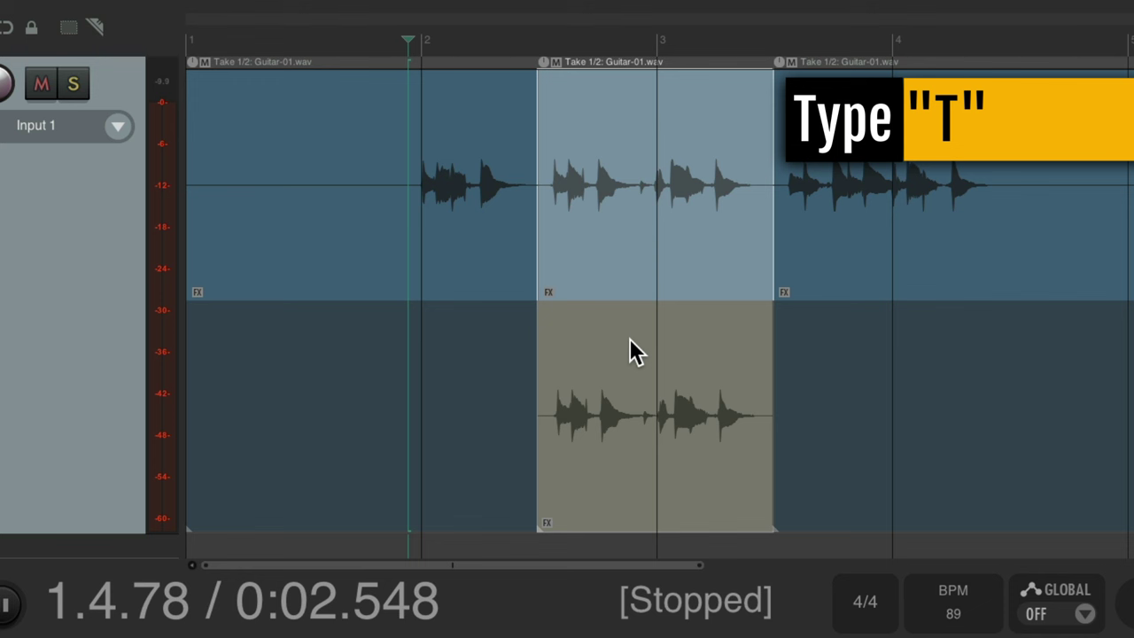
key("t")
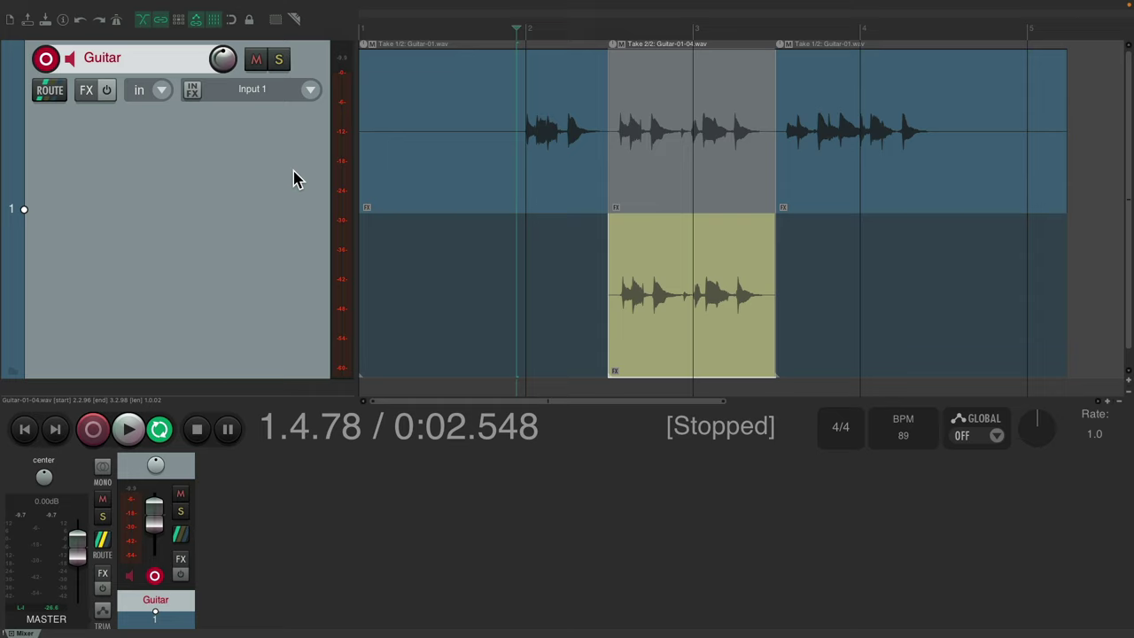
Step: Select the Guitar items and crop the middle item to its active Guitar-01-04 take
left_click(297, 179)
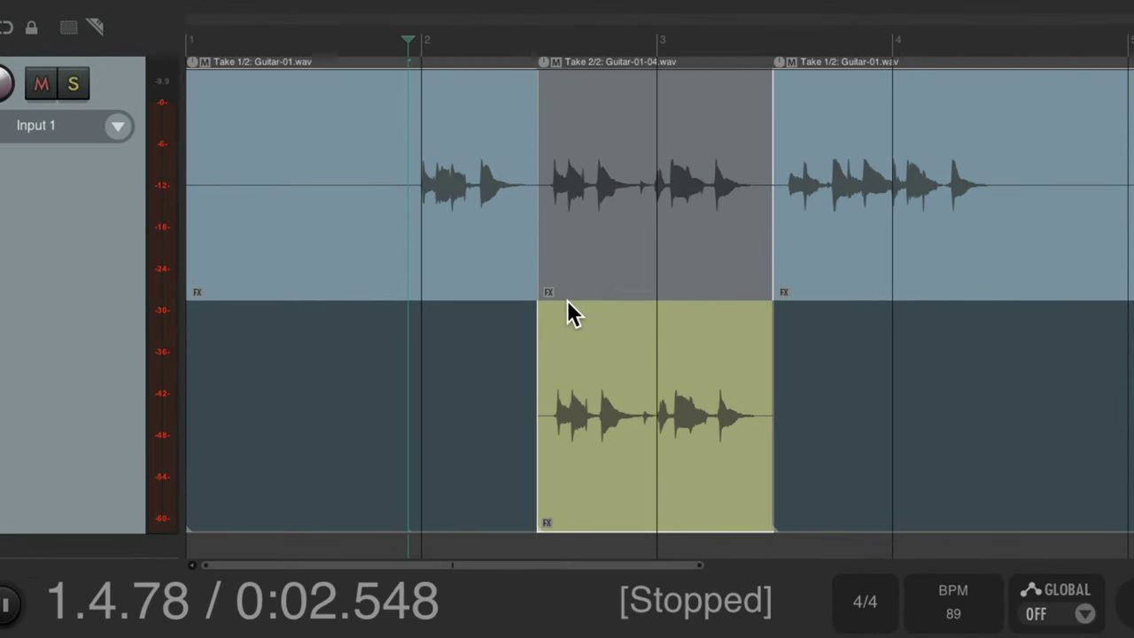
right_click(647, 152)
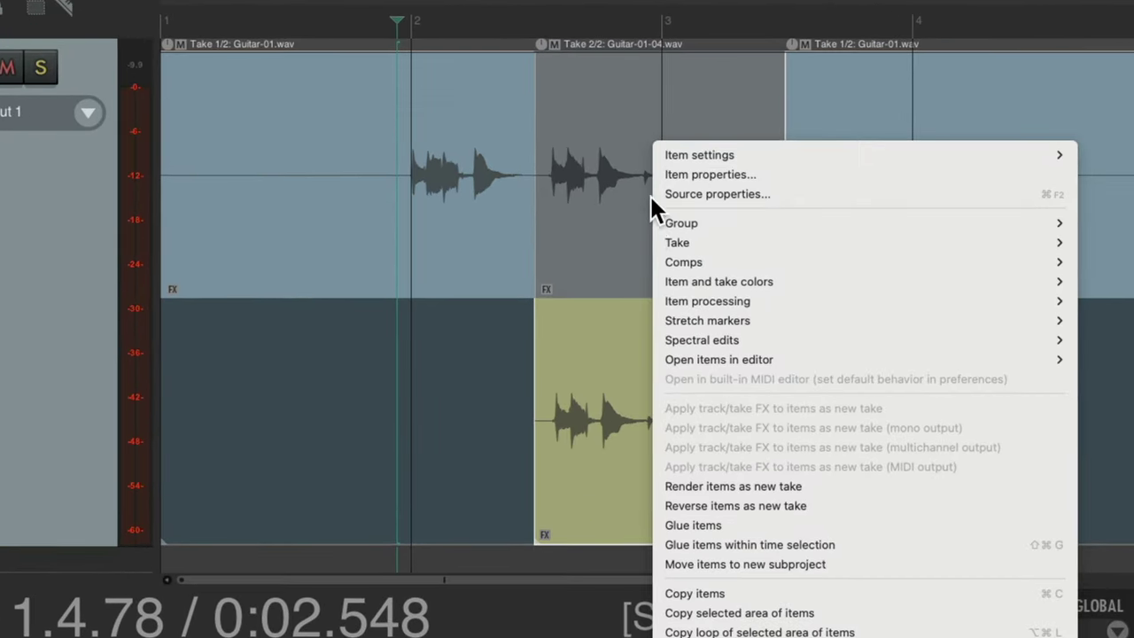
mouse_move(657, 243)
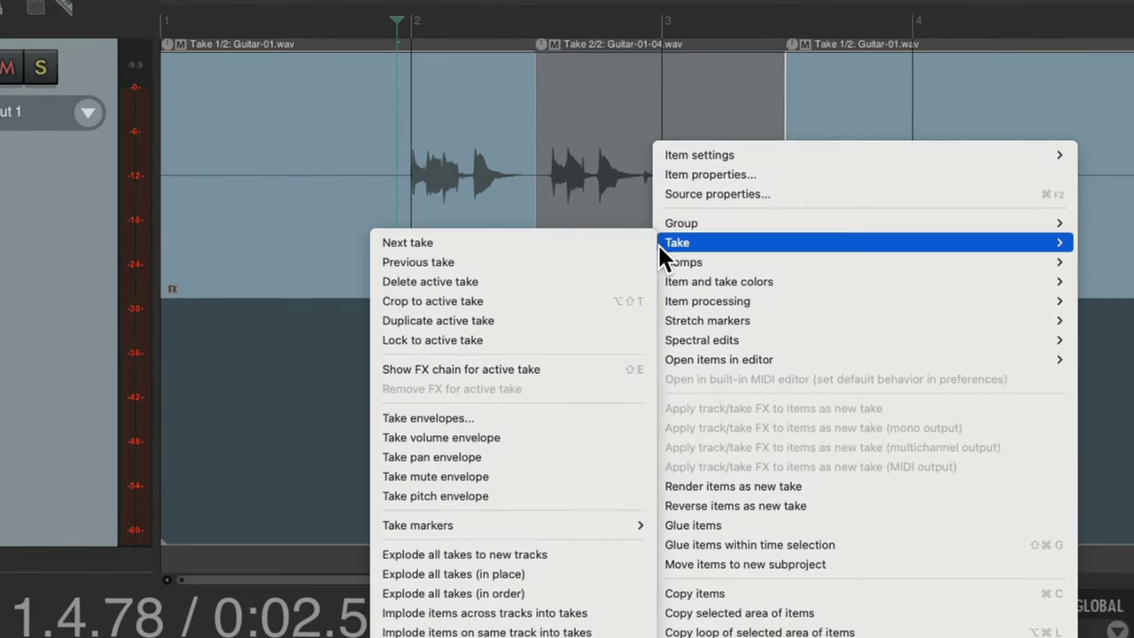
left_click(537, 302)
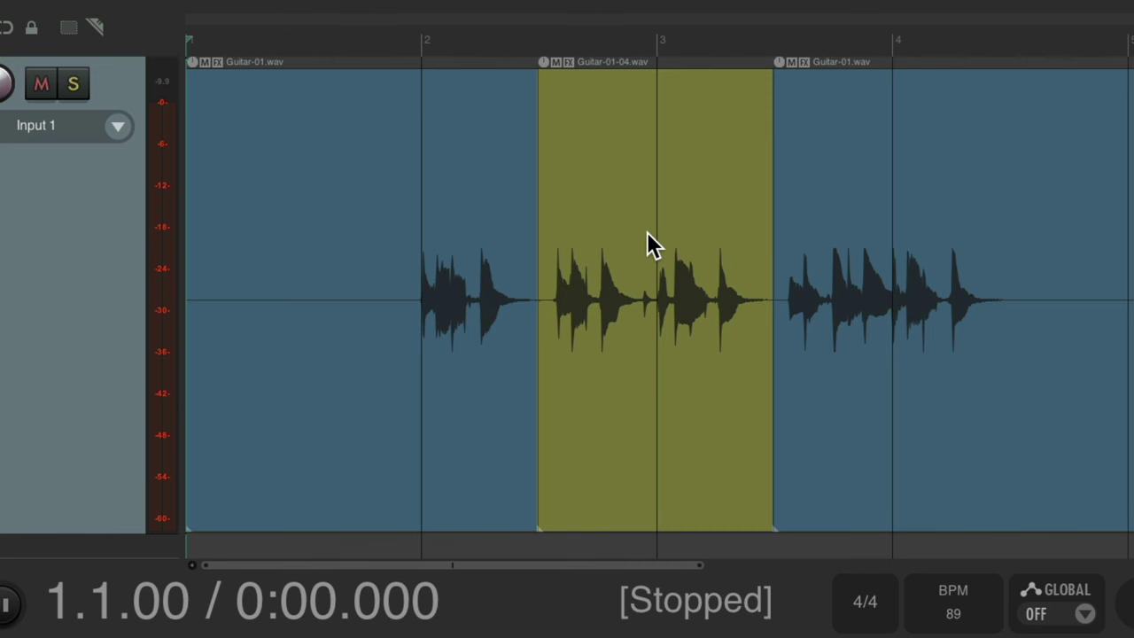
Step: Undo back to the single Guitar-01.wav item and set overlapping recordings to Trim existing items (tape mode)
key("ctrl+z")
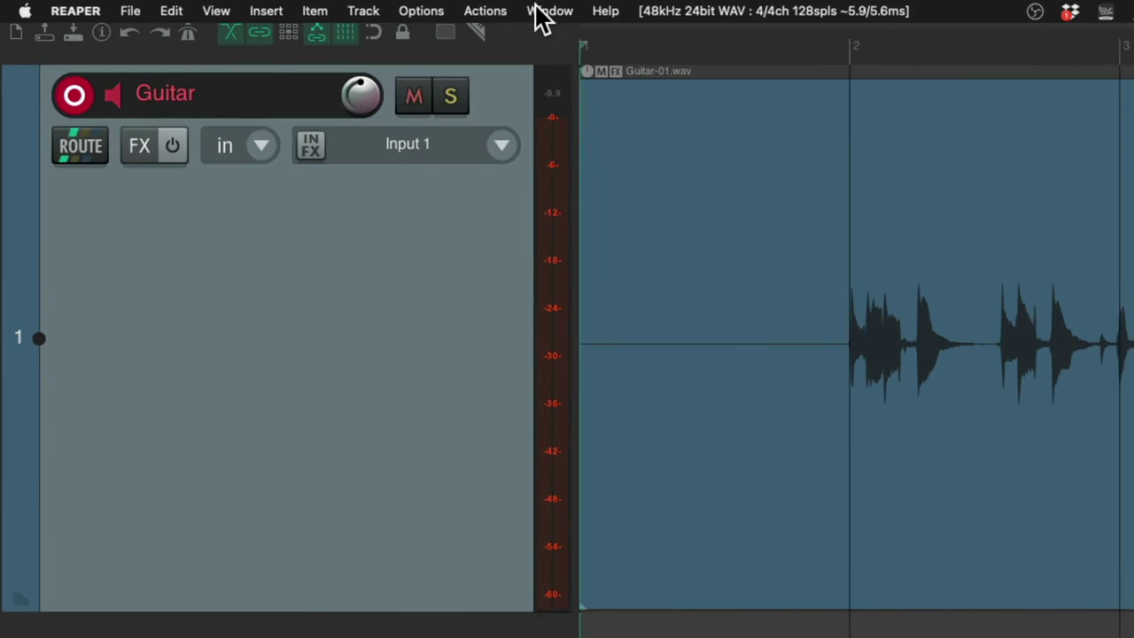
left_click(430, 16)
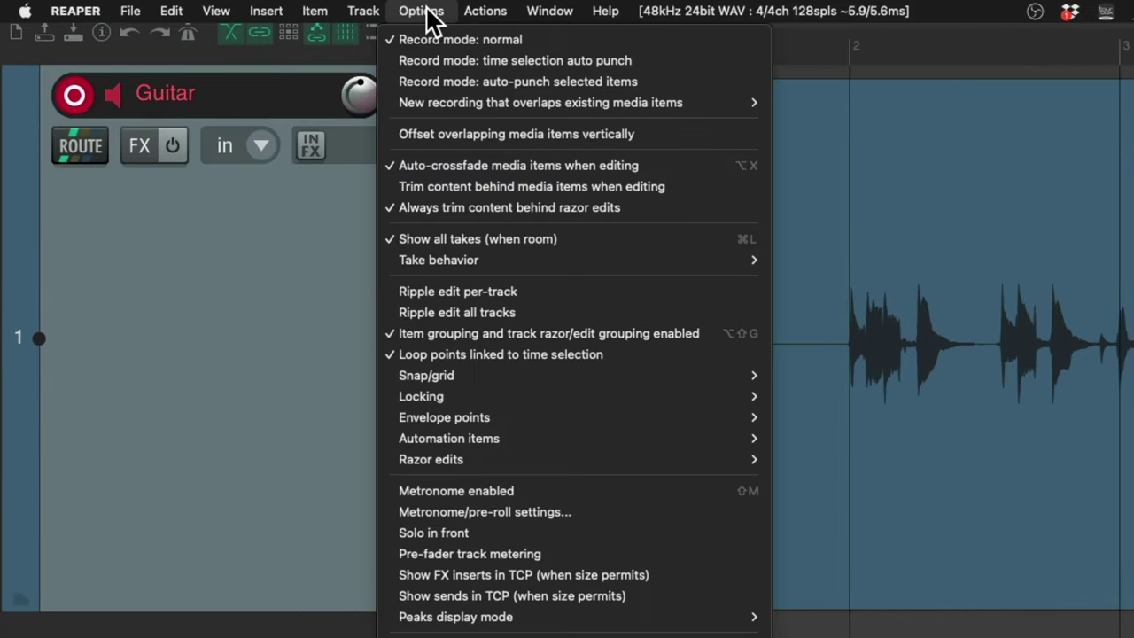
mouse_move(422, 104)
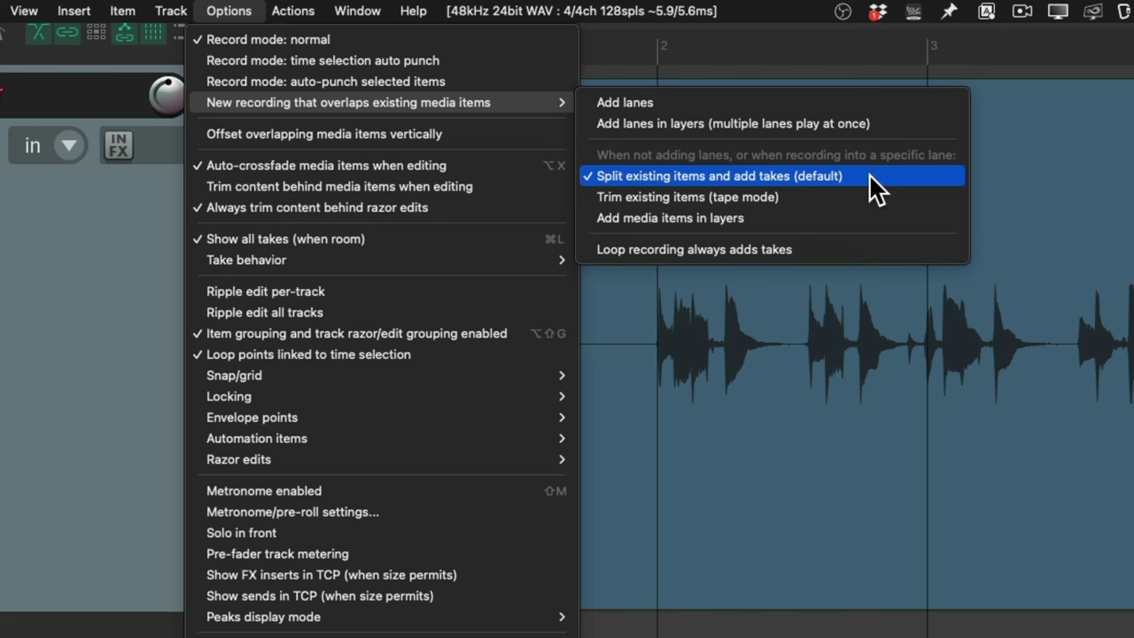
left_click(811, 197)
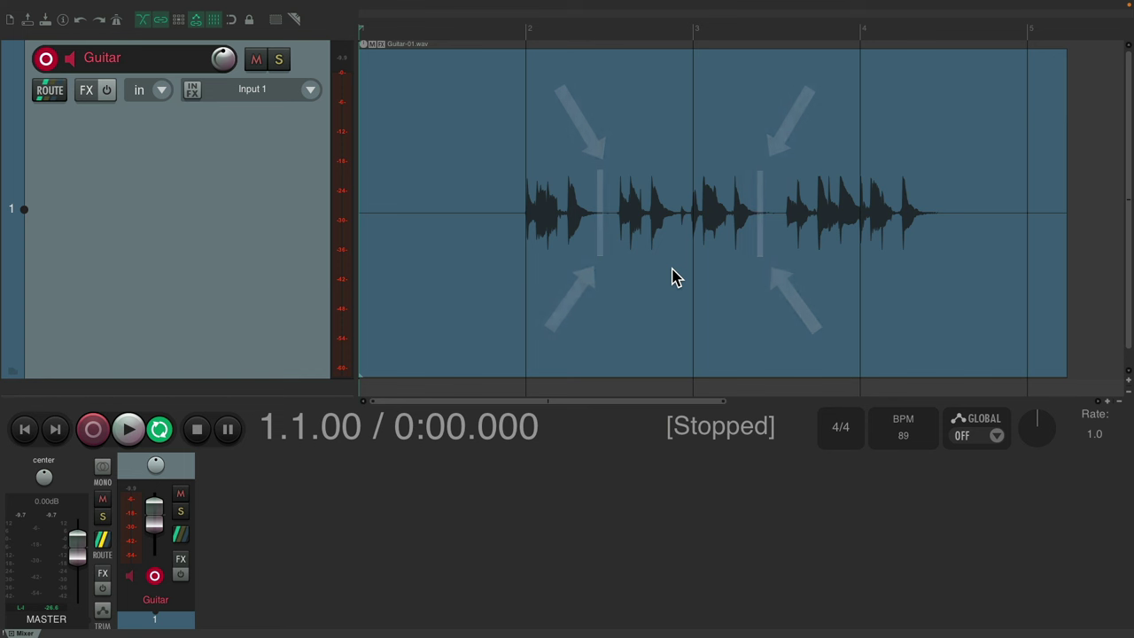
Step: Punch in and out over the middle during playback, recording Guitar-01-05.wav around bar 3
key("space")
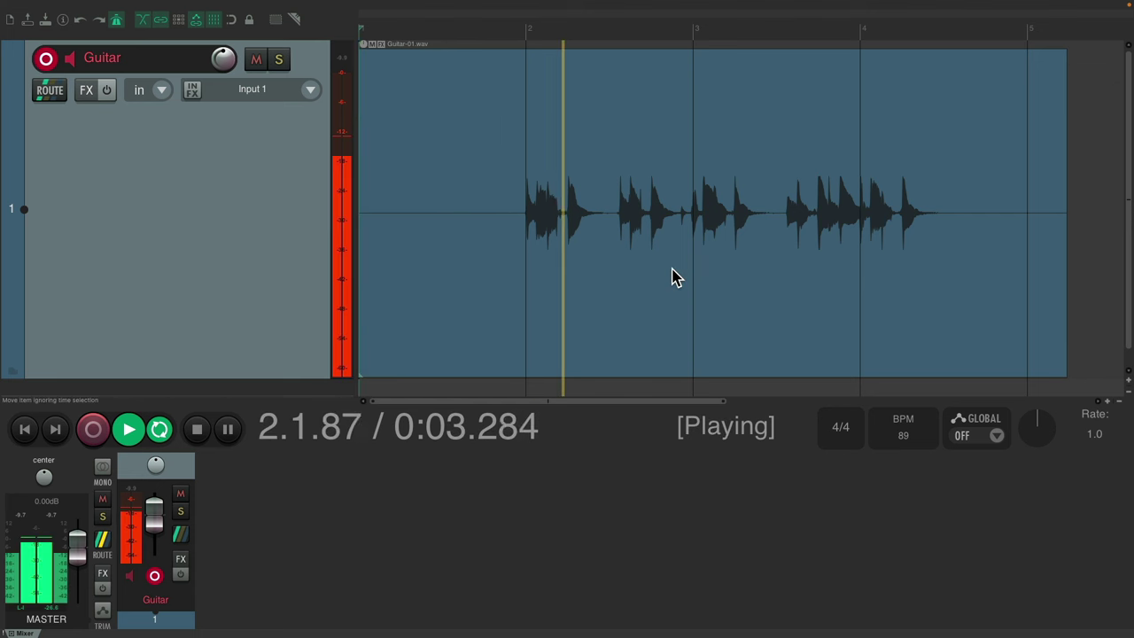
key("ctrl+r")
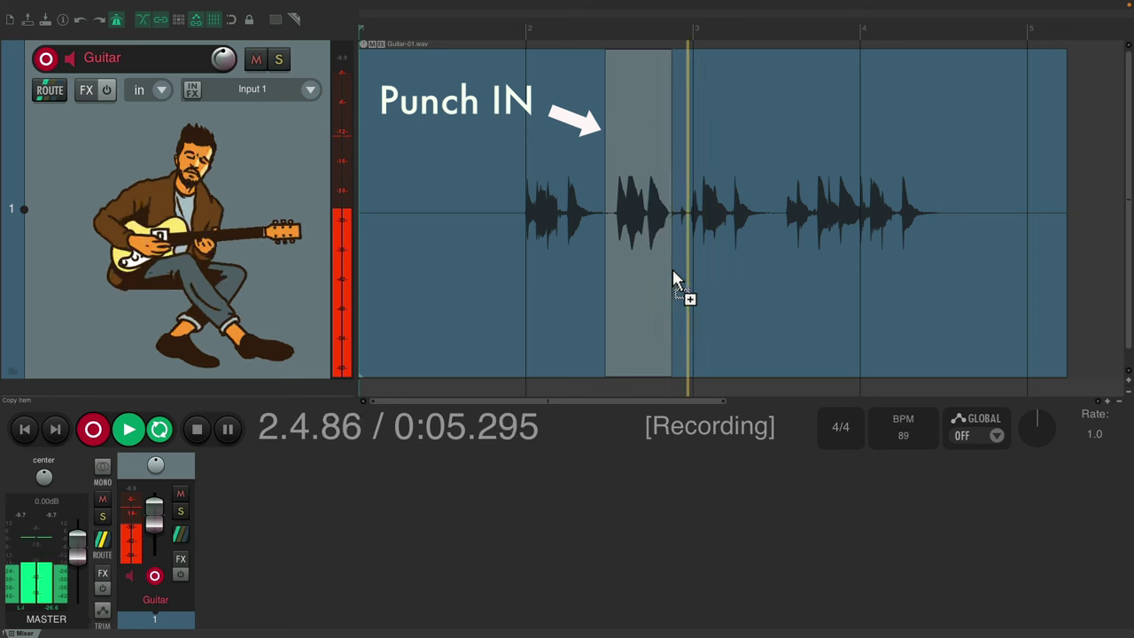
key("ctrl+r")
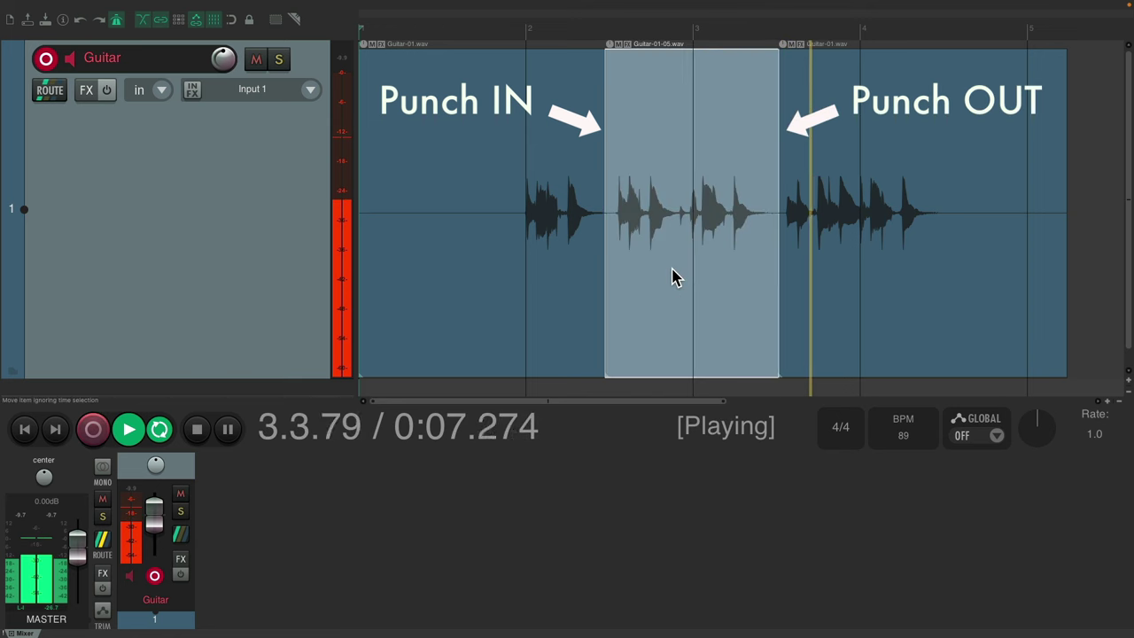
key("space")
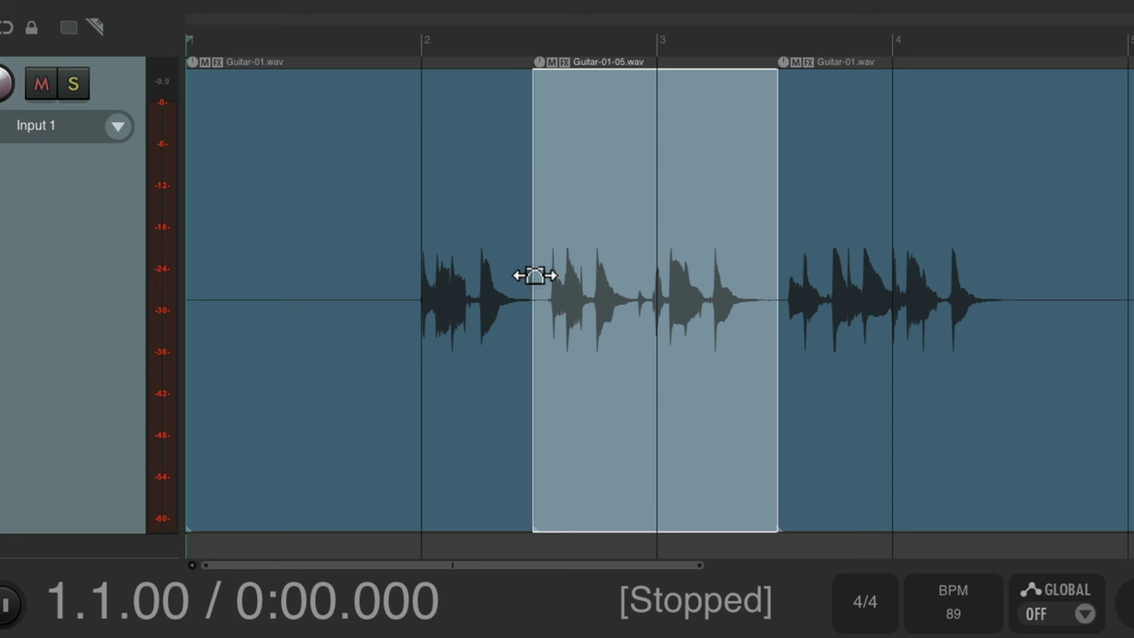
Step: Extend the Guitar-01-05 clip's edges over Guitar-01.wav and slide both crossfades into place
mouse_move(535, 276)
left_mouse_down()
mouse_move(481, 281)
mouse_move(517, 280)
left_mouse_up()
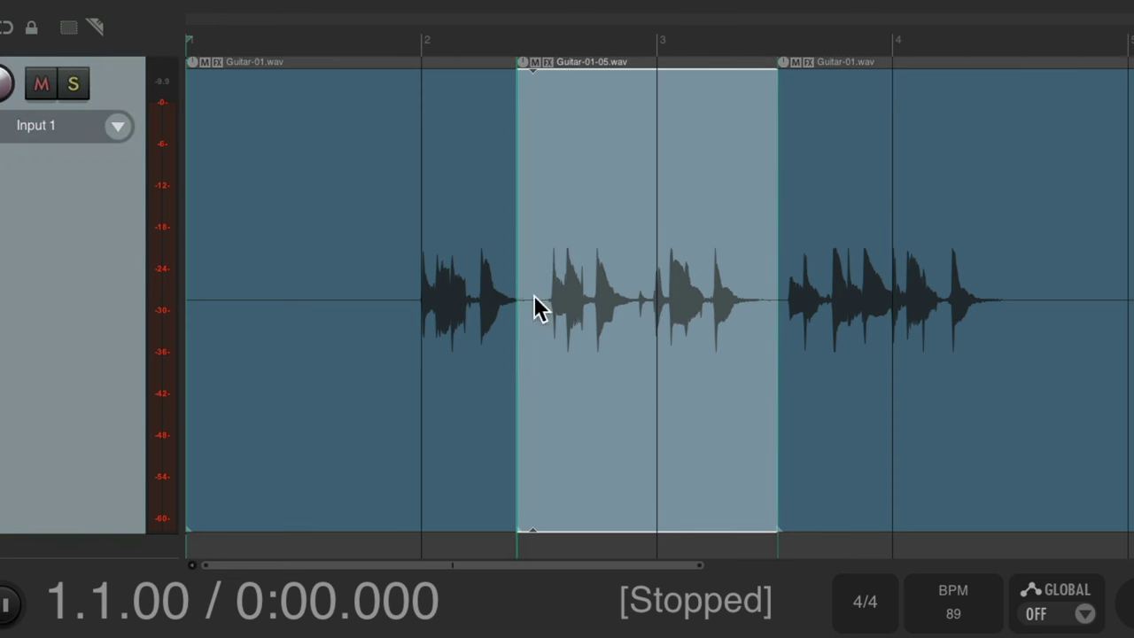
left_click_drag(777, 303, 739, 327)
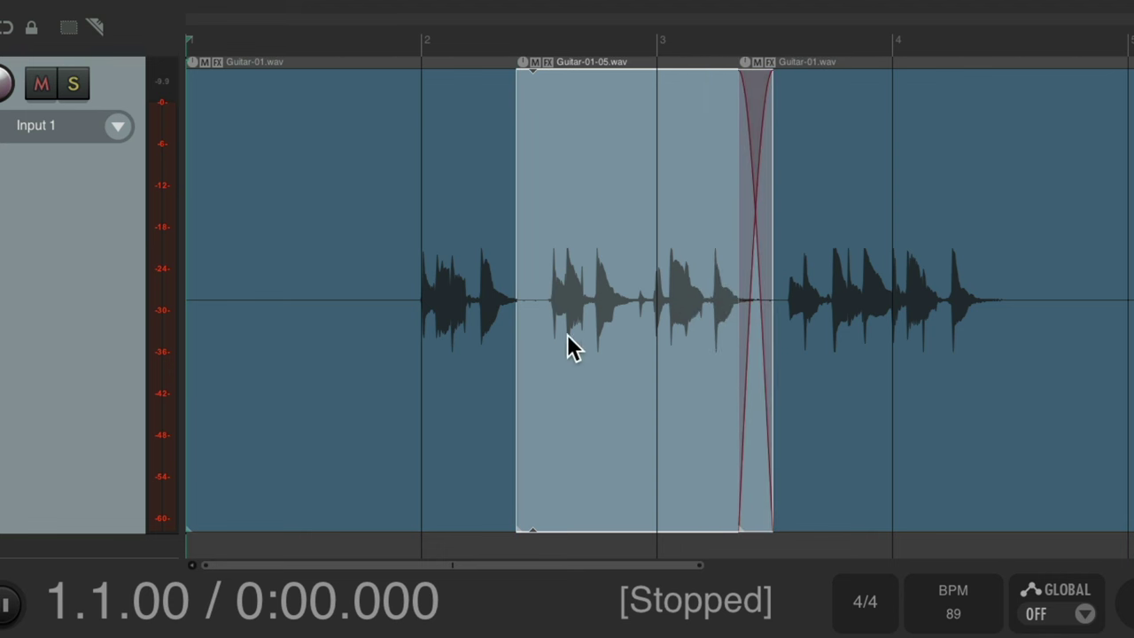
left_click_drag(516, 341, 483, 349)
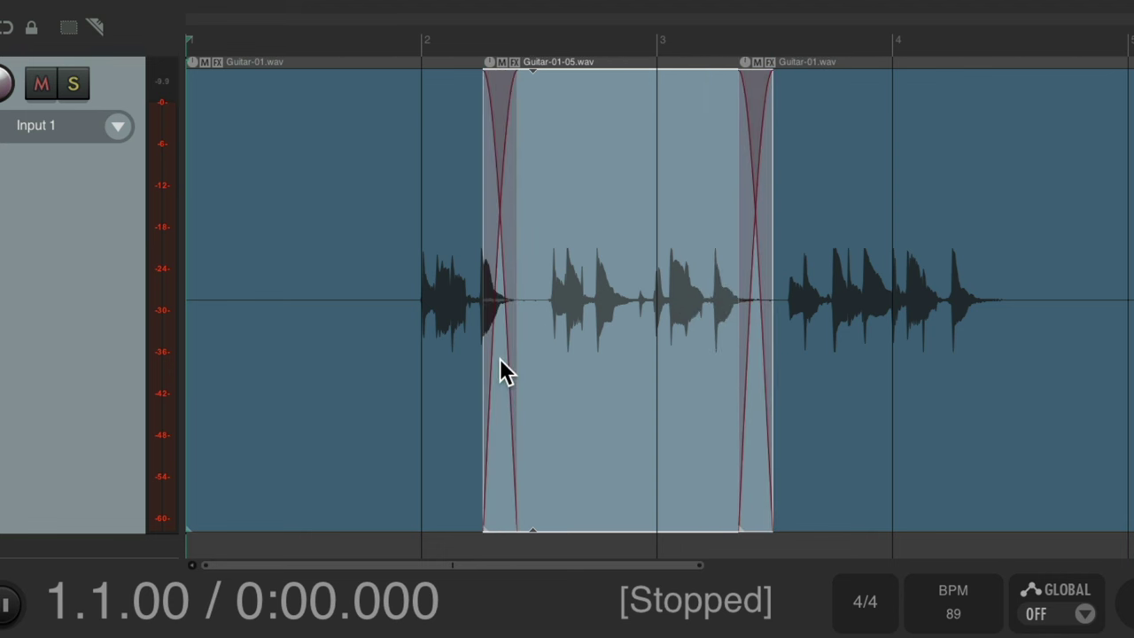
left_click_drag(504, 235, 535, 236)
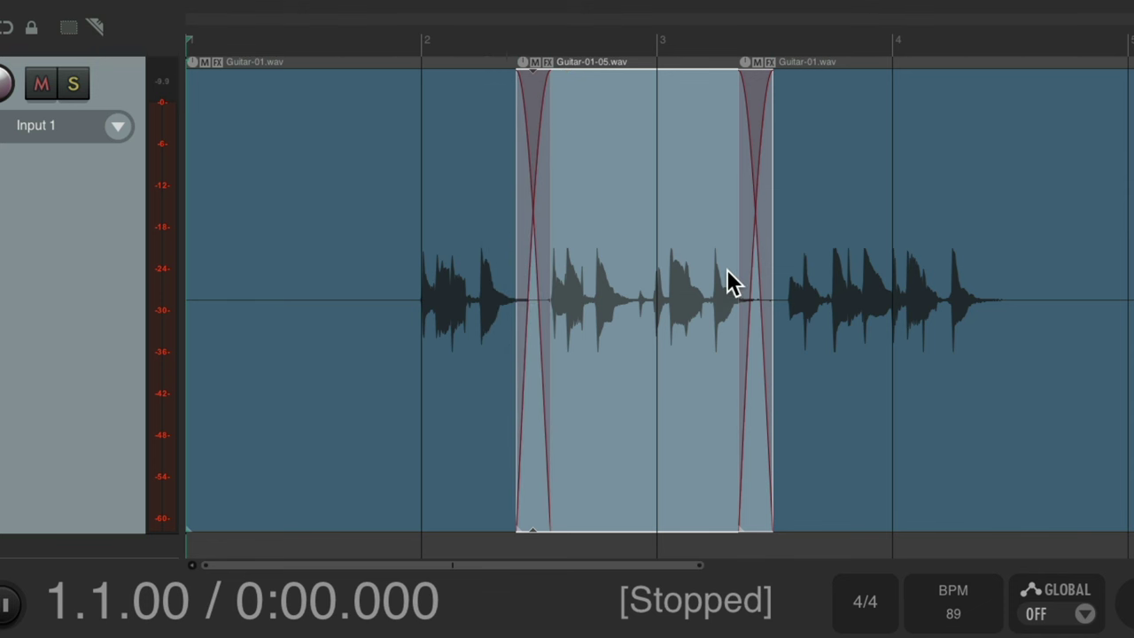
mouse_move(756, 233)
left_mouse_down()
mouse_move(771, 233)
mouse_move(762, 233)
left_mouse_up()
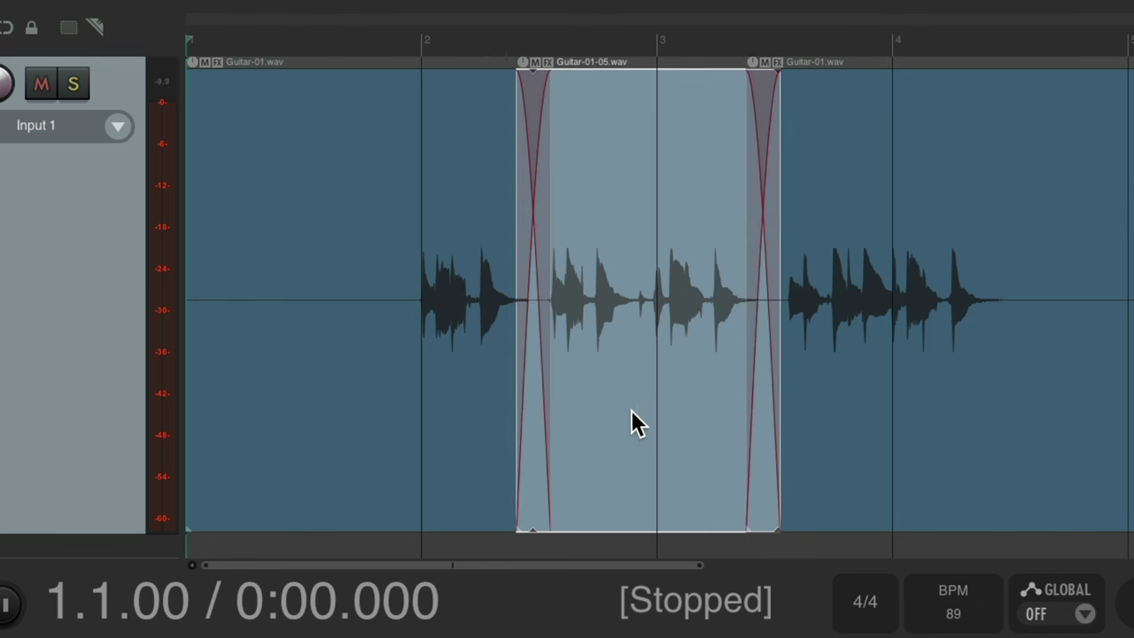